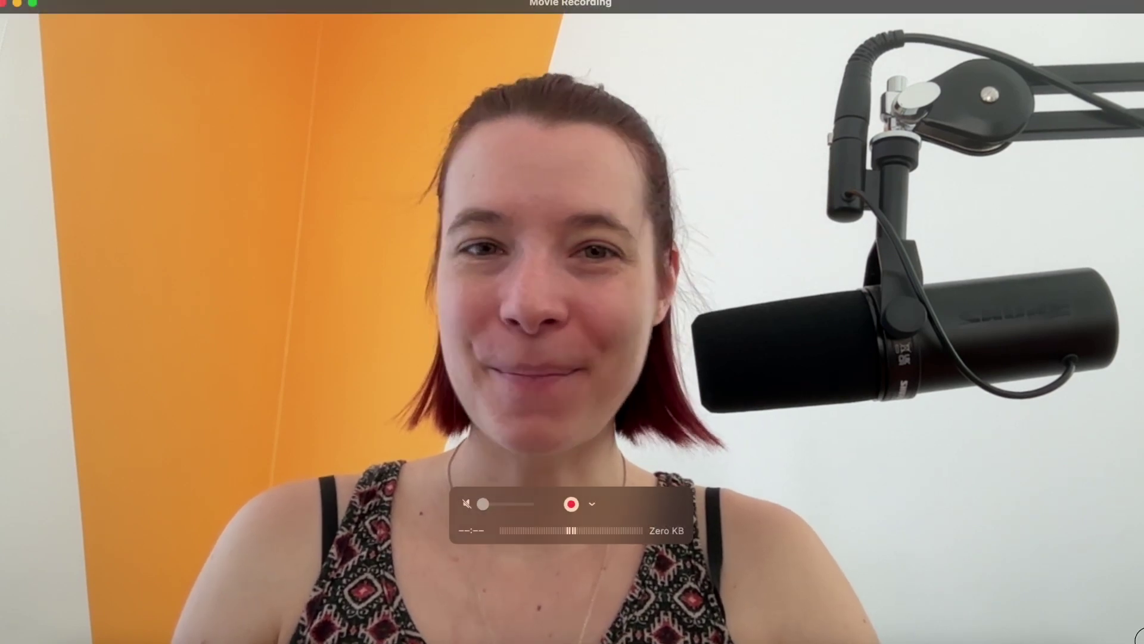
Shrink the webcam recording window and move it to the bottom-right corner of the screen
drag(1138, 639, 320, 176)
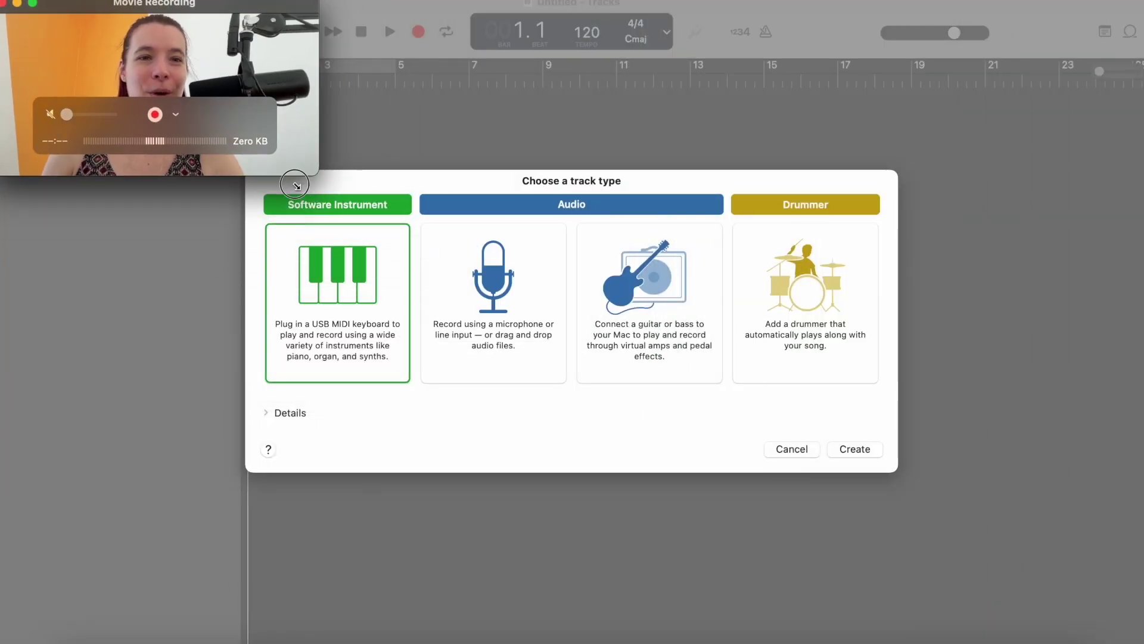
drag(99, 6, 952, 478)
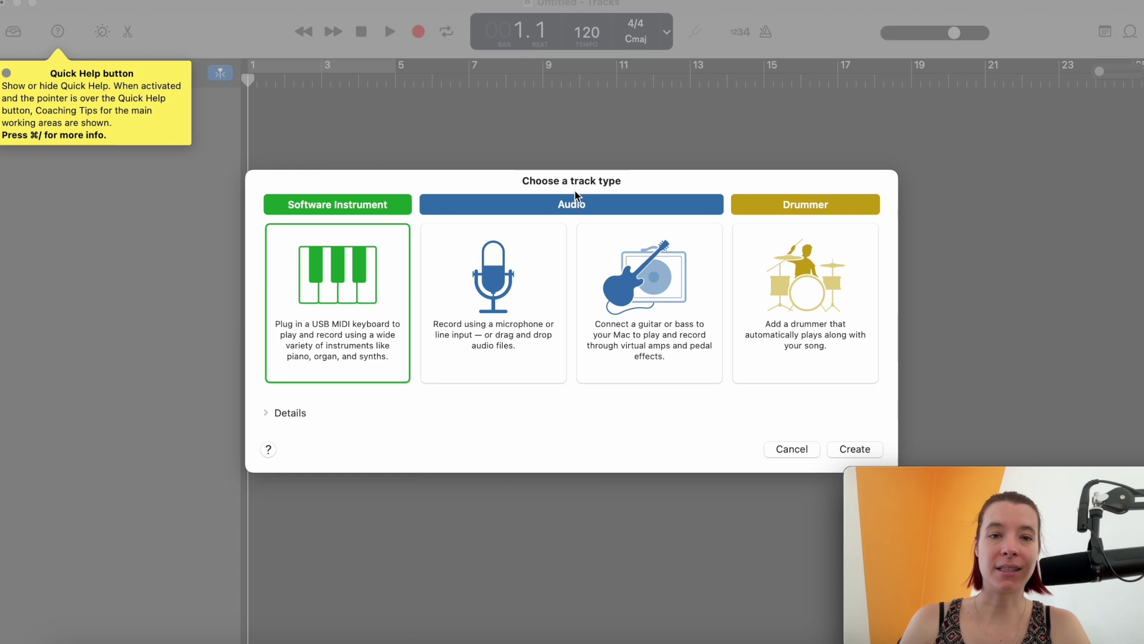
After previewing Guitar/Bass and Drummer, pick the microphone Audio track type with Input 1
click(524, 286)
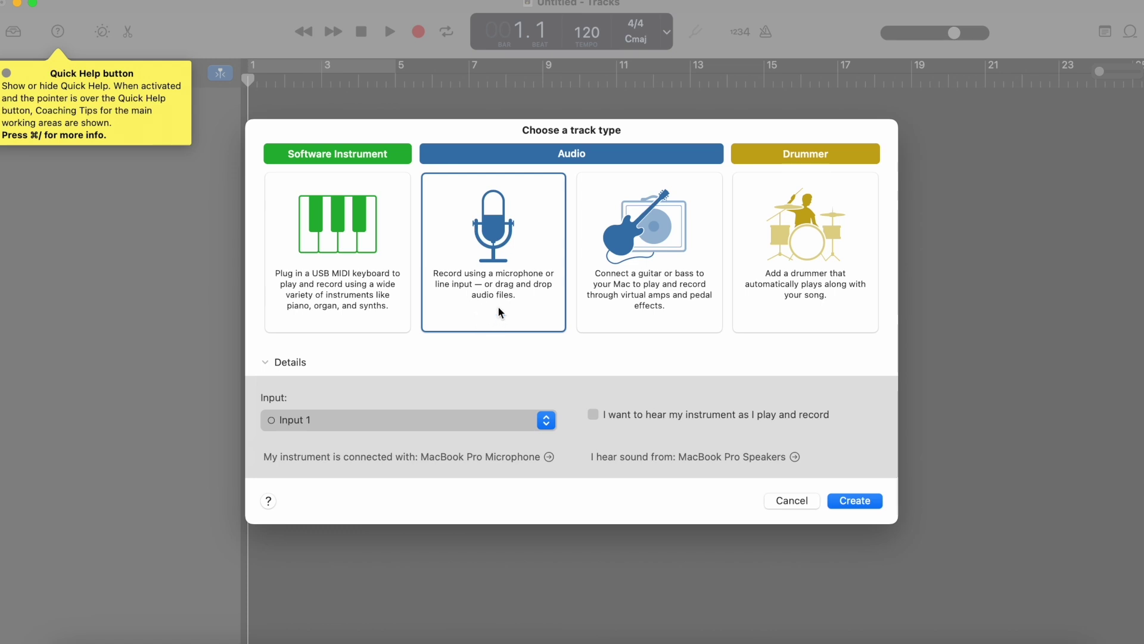
click(625, 303)
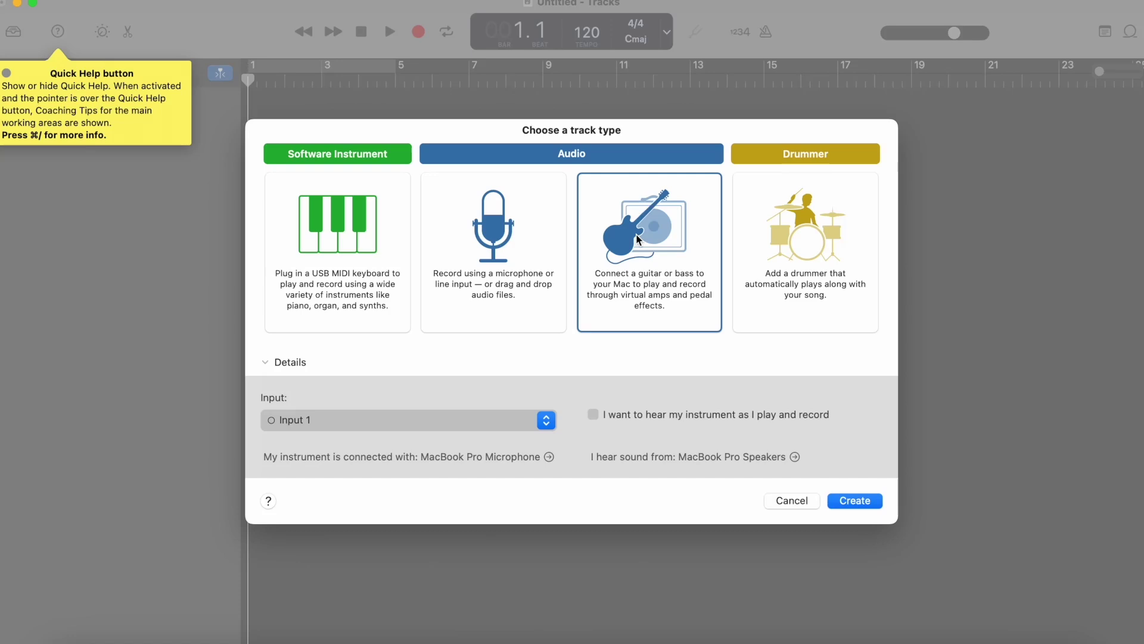
click(837, 269)
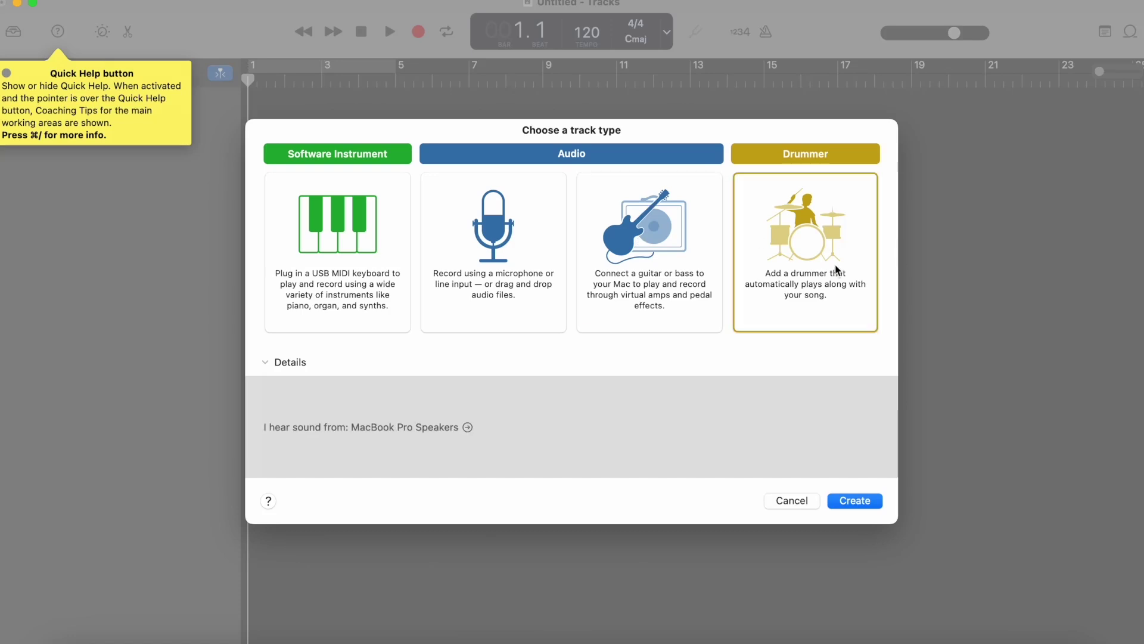
click(505, 233)
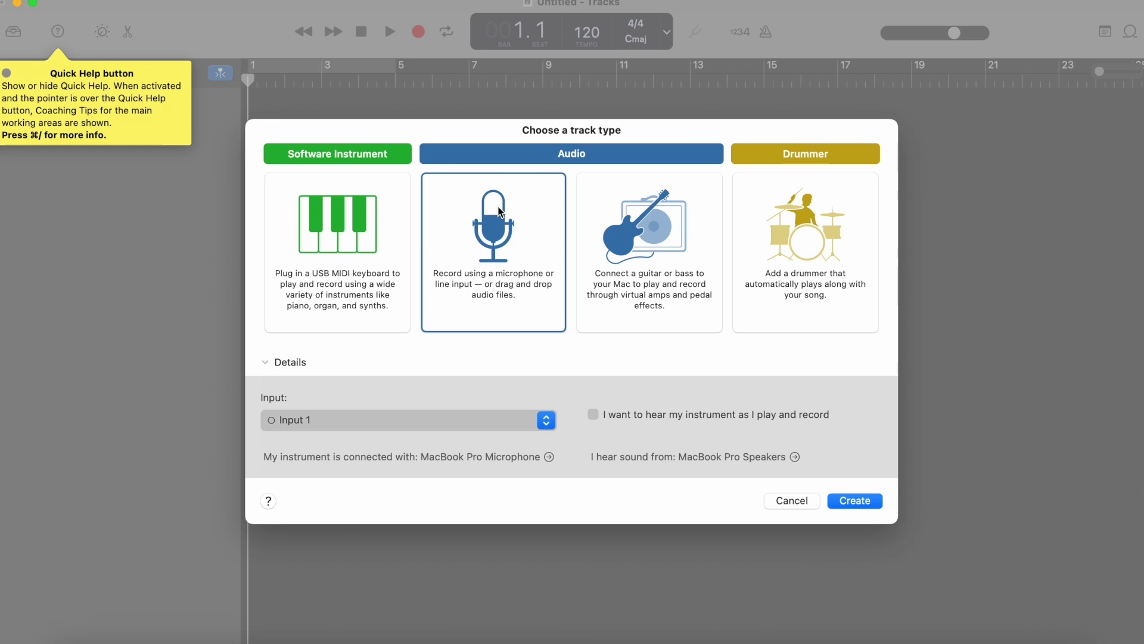
click(534, 421)
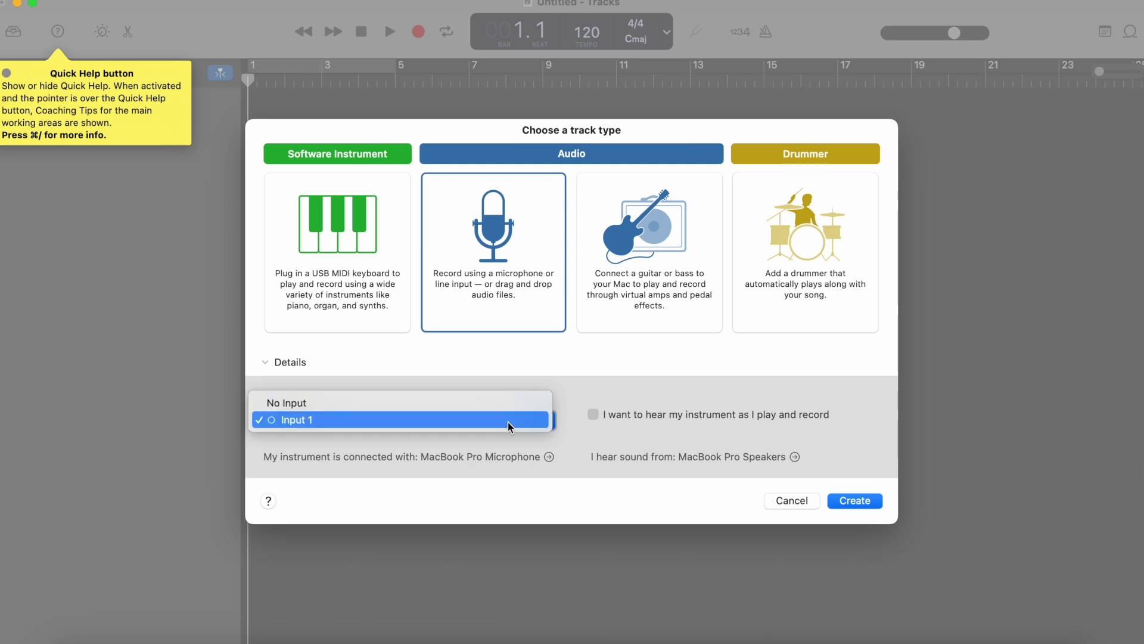
click(508, 422)
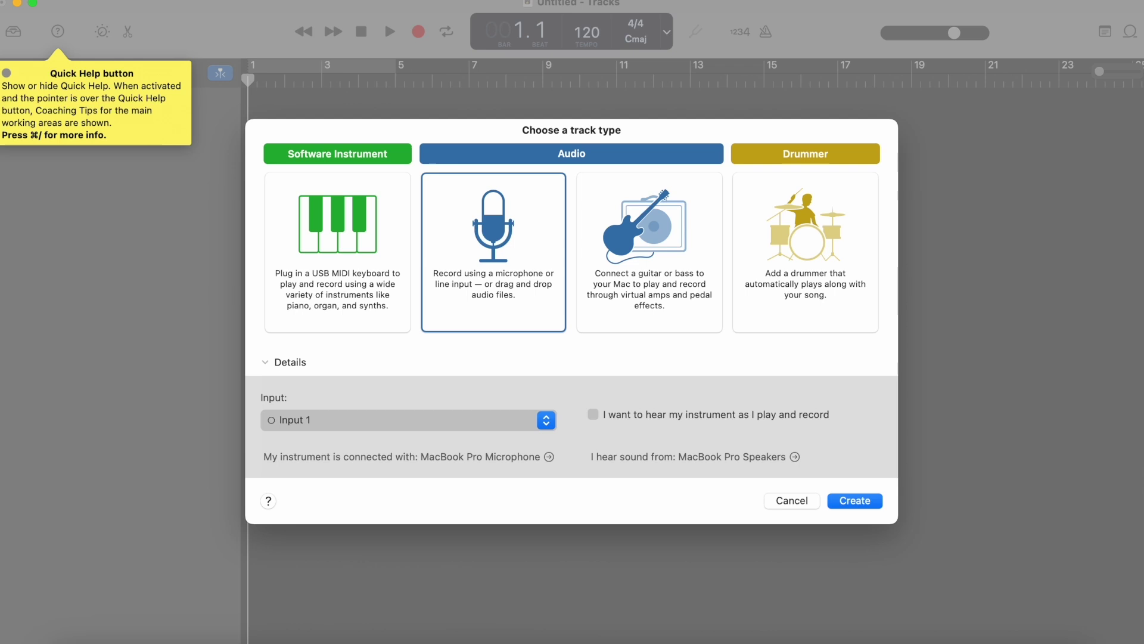
click(886, 641)
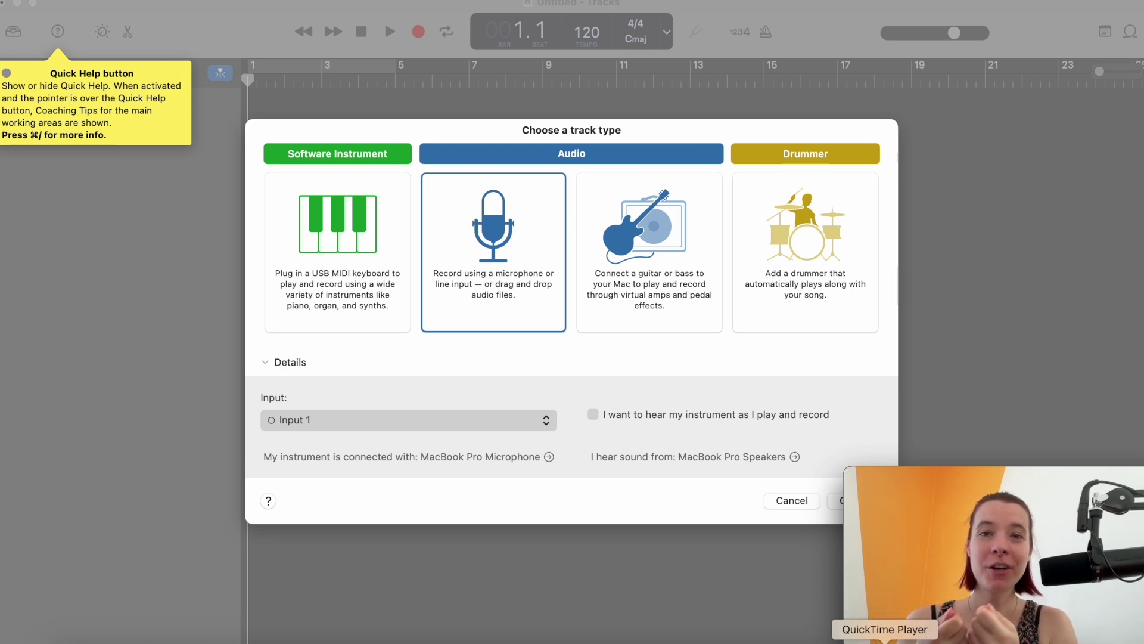
click(417, 489)
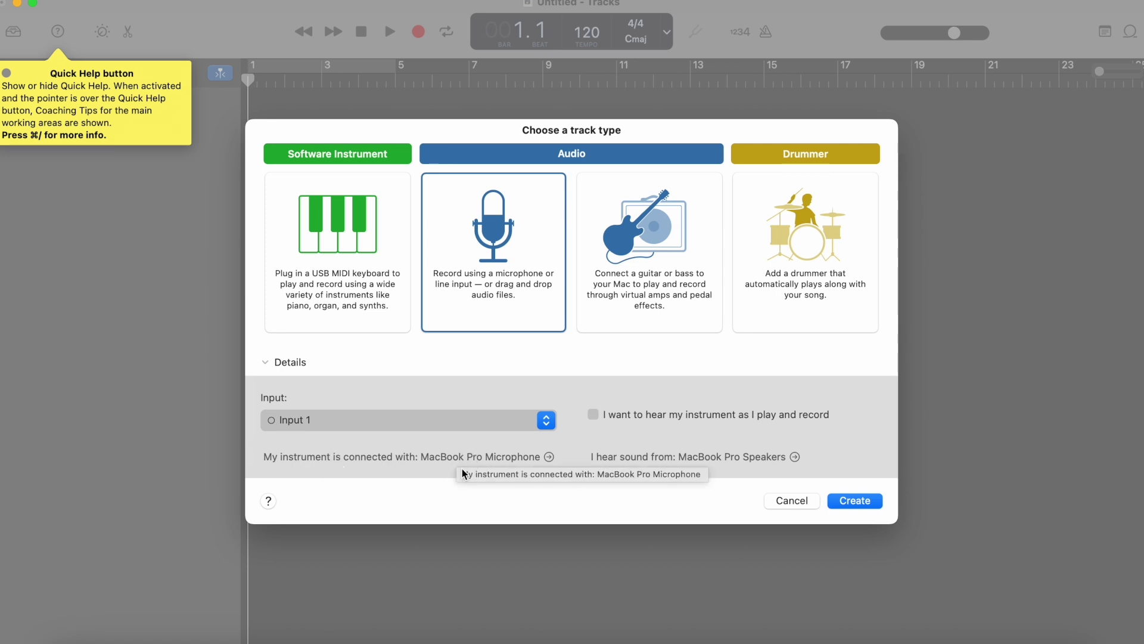
Check the Audio/MIDI device settings for the Scarlett 2i2 USB interface, then close Settings
click(549, 456)
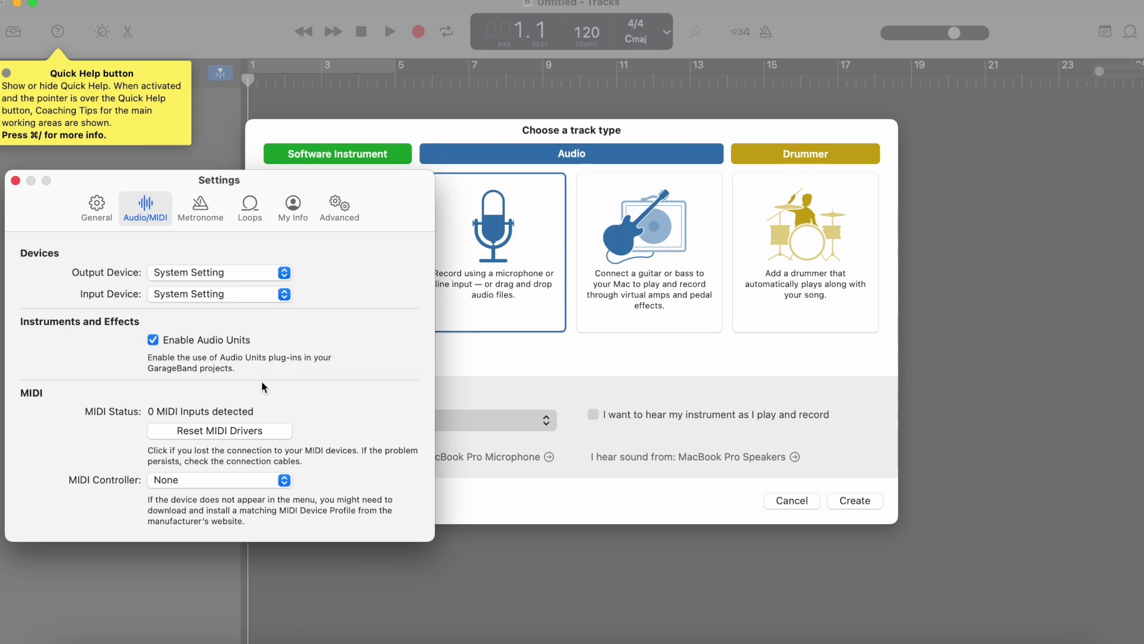
click(232, 273)
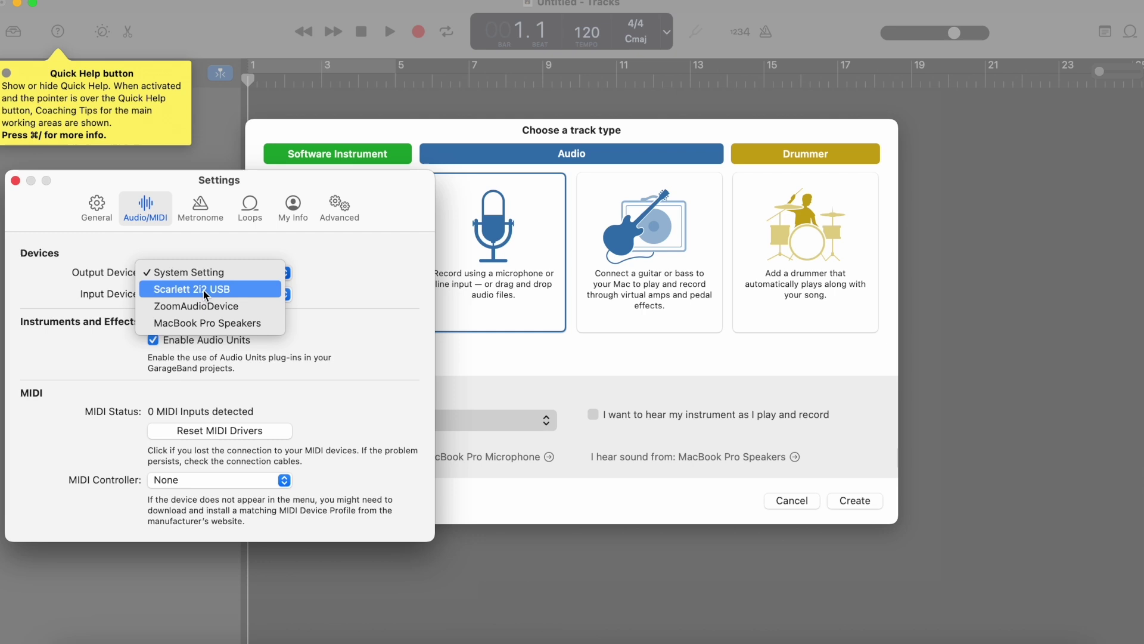
key(Escape)
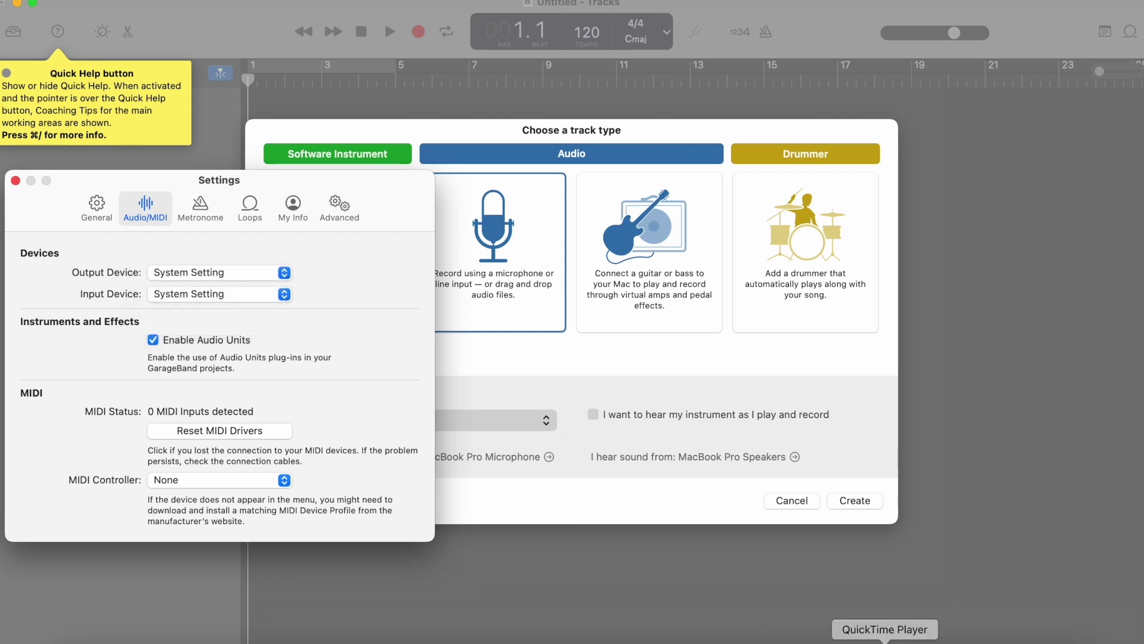
key(super+w)
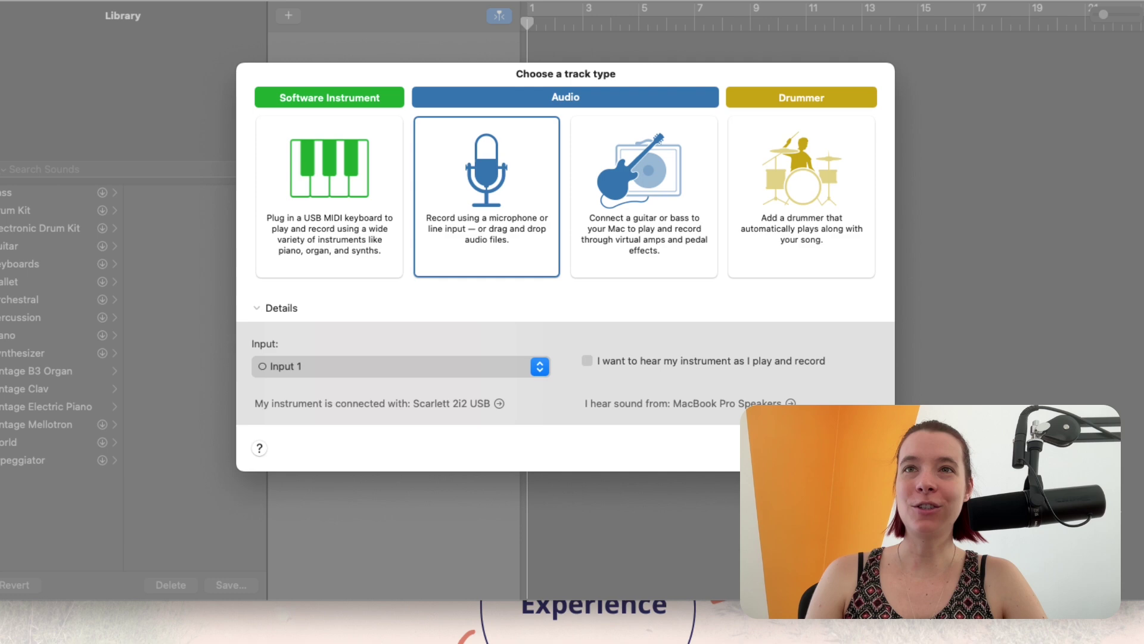
Confirm Create to add the empty Audio 1 track on Scarlett 2i2 input 1
key(Return)
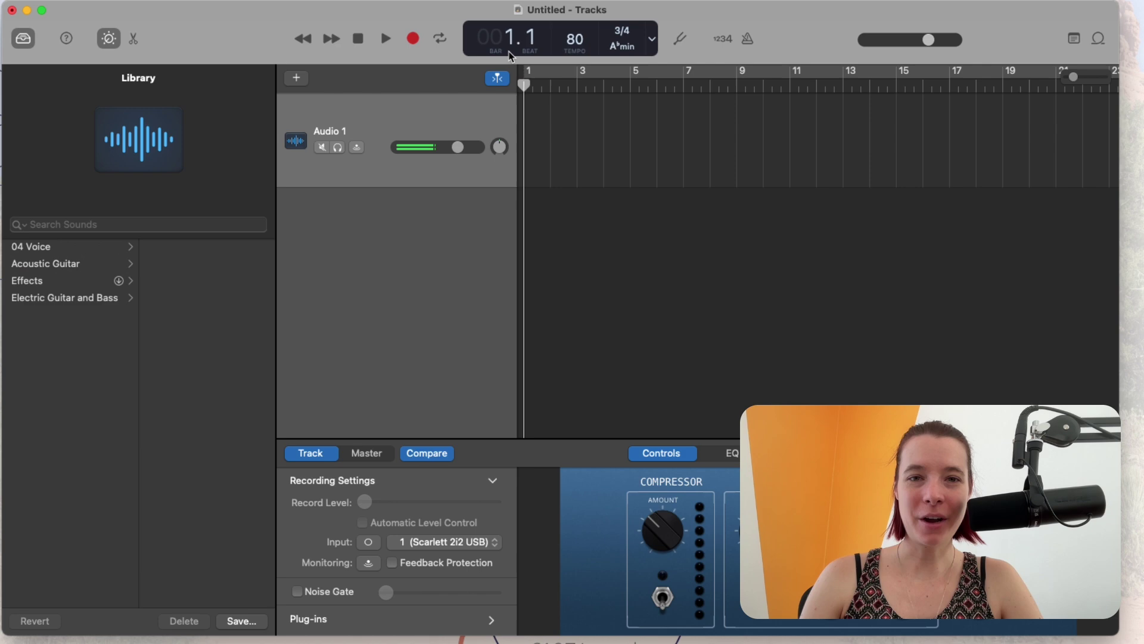
Move the playhead to bar 2 and change the tempo from 80 to 120, then to 90
click(550, 87)
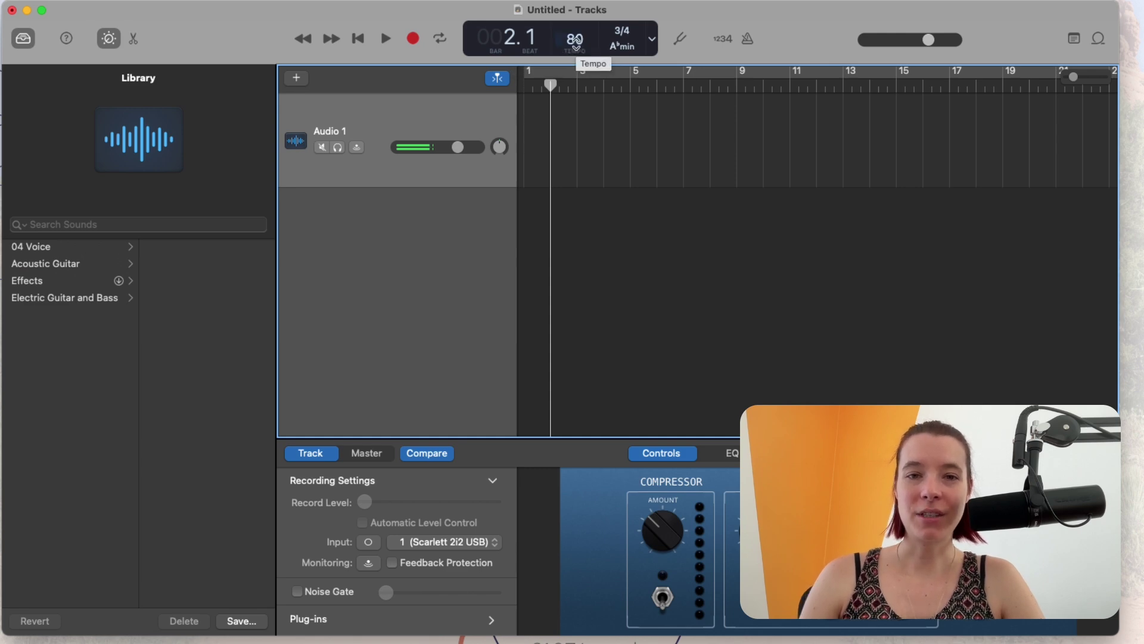
double_click(576, 39)
text(120)
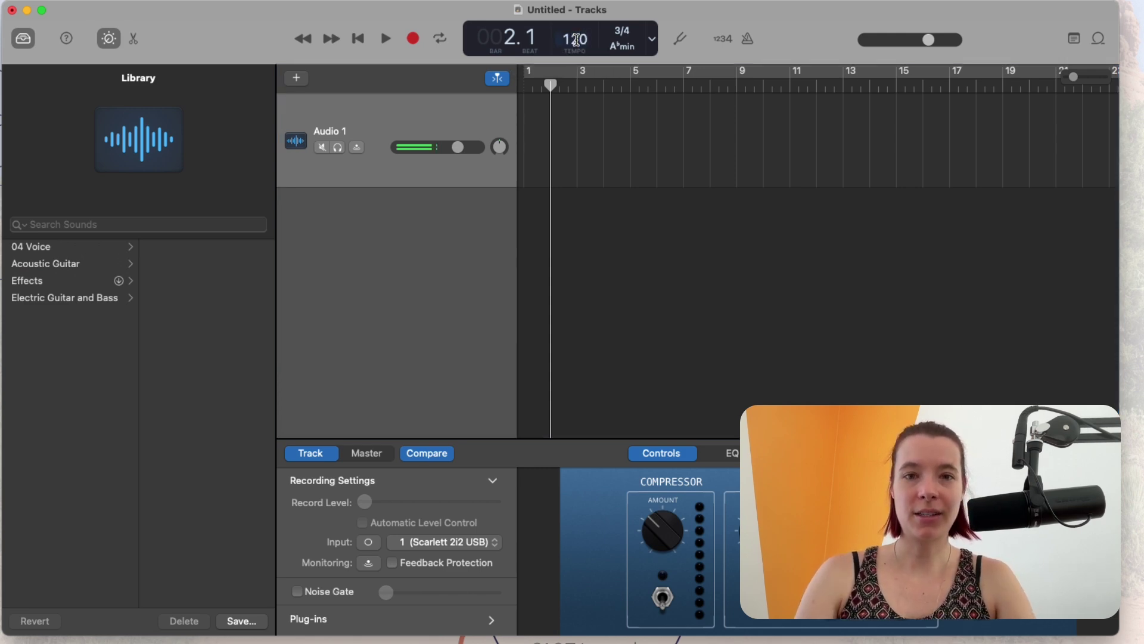
key(Return)
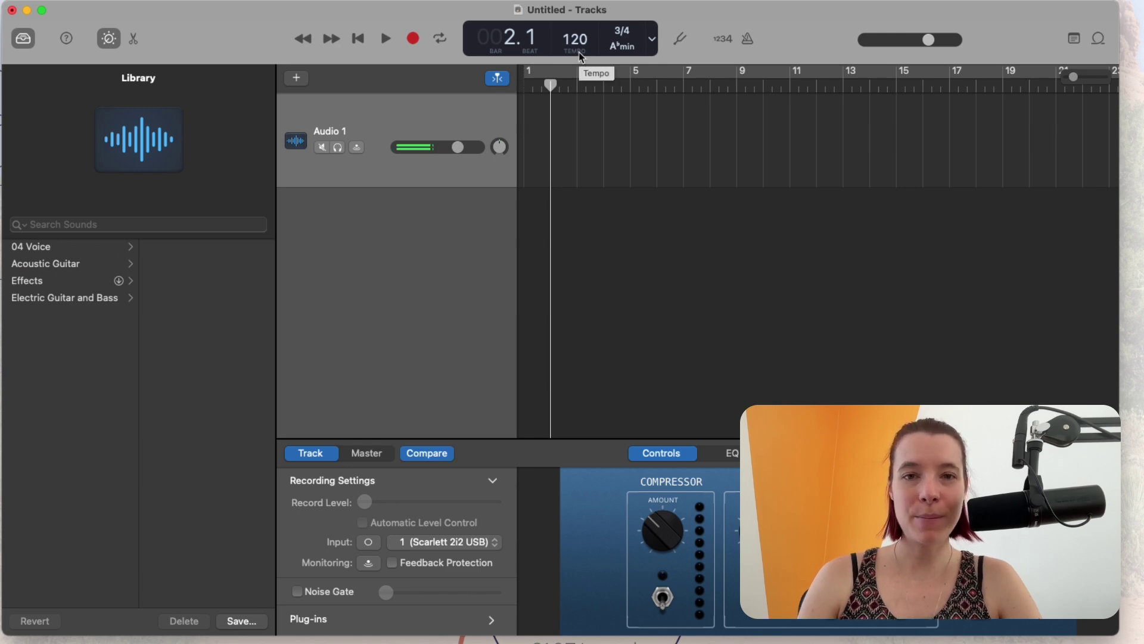
double_click(576, 39)
text(90)
key(Return)
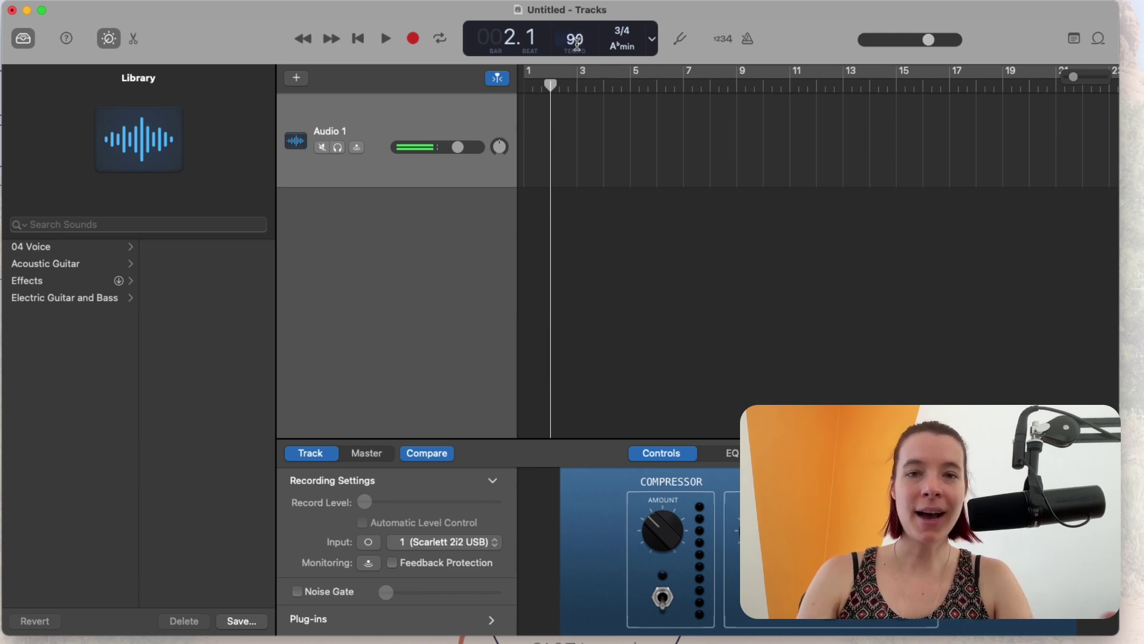
Set the project key to F♯ minor and the time signature to 4/4
click(623, 46)
click(631, 96)
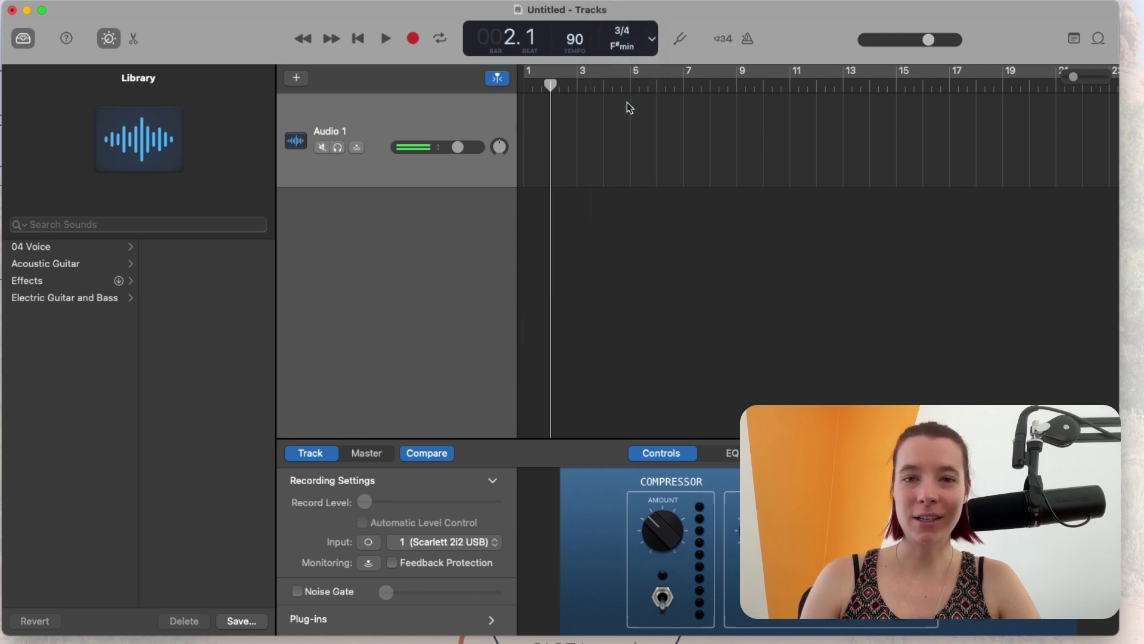
click(623, 33)
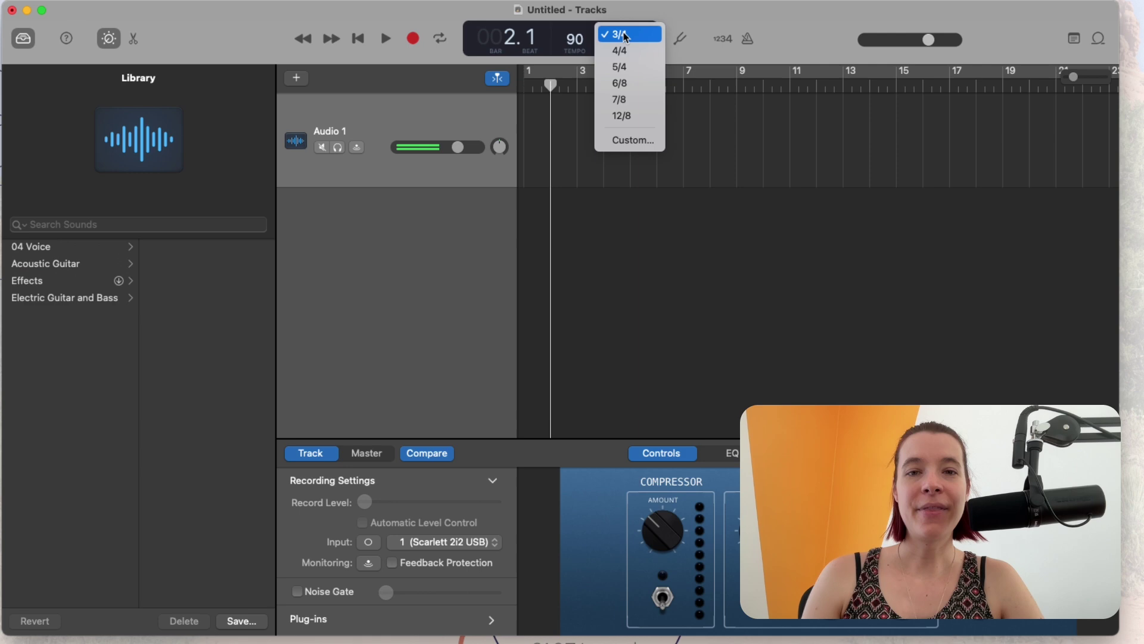
click(626, 50)
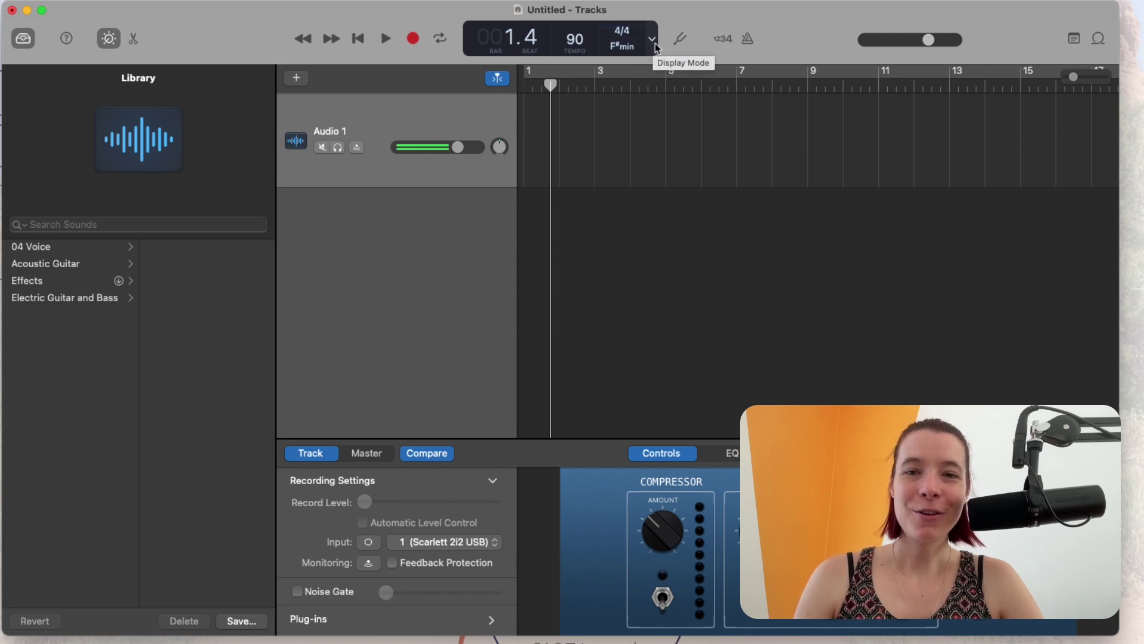
Try the Beats & Time, Beats and Time LCD displays, then return to Beats & Project
click(653, 41)
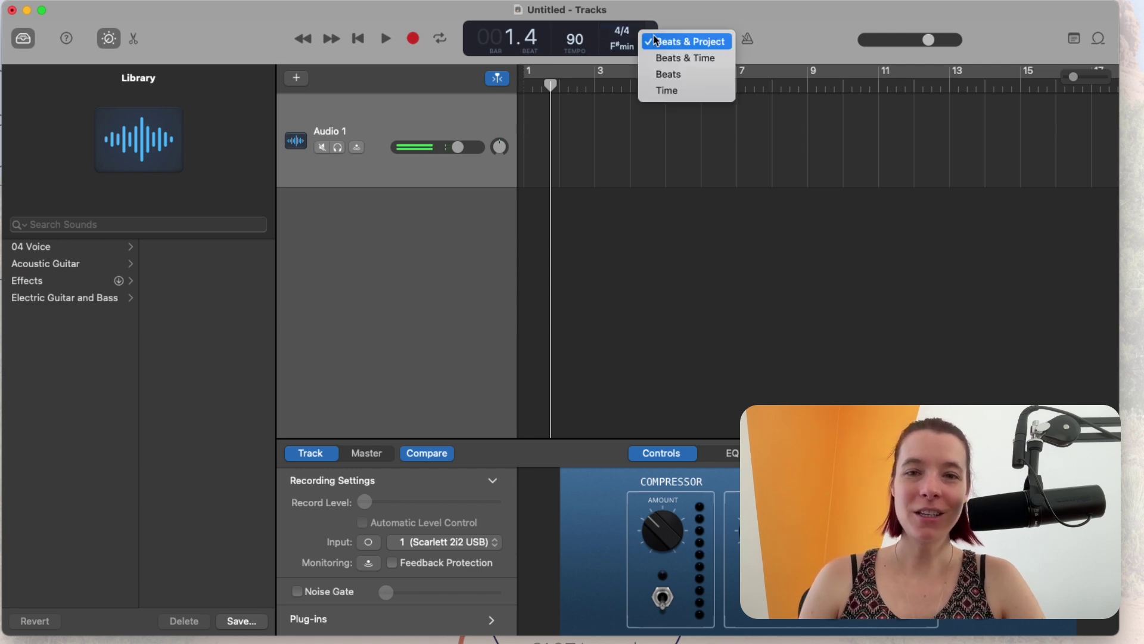
click(680, 60)
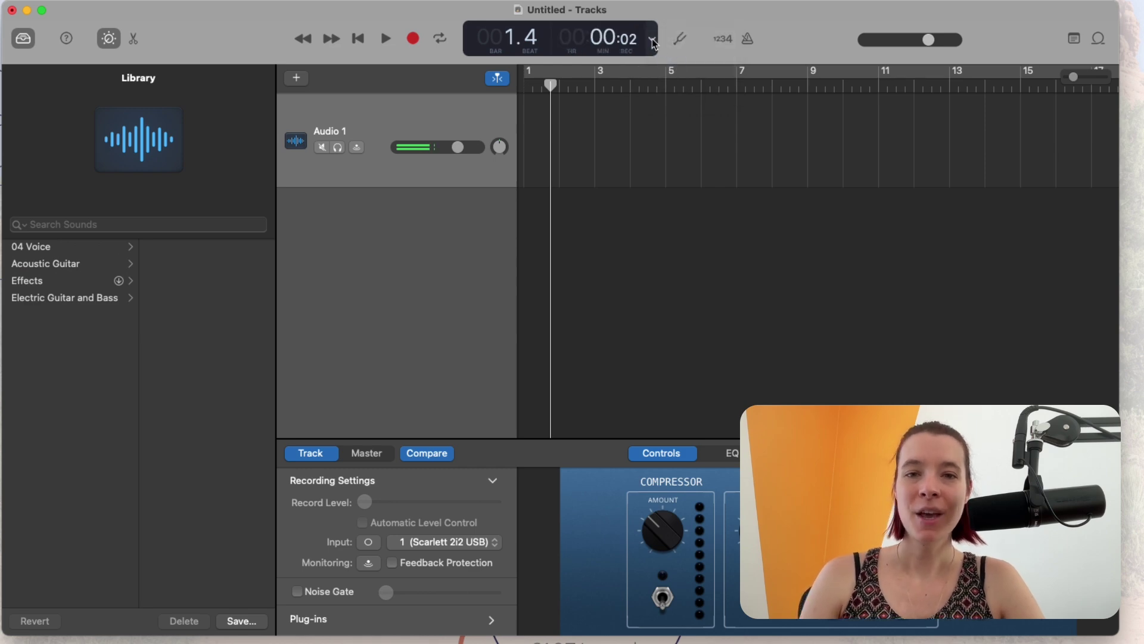
click(659, 43)
click(663, 57)
click(659, 45)
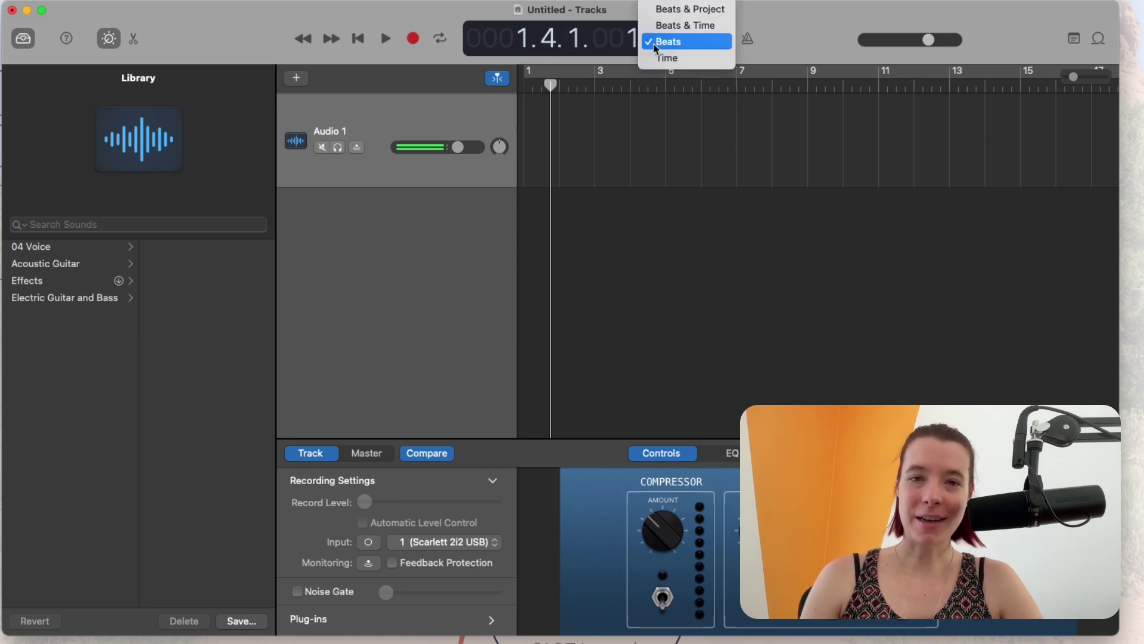
click(667, 66)
click(655, 42)
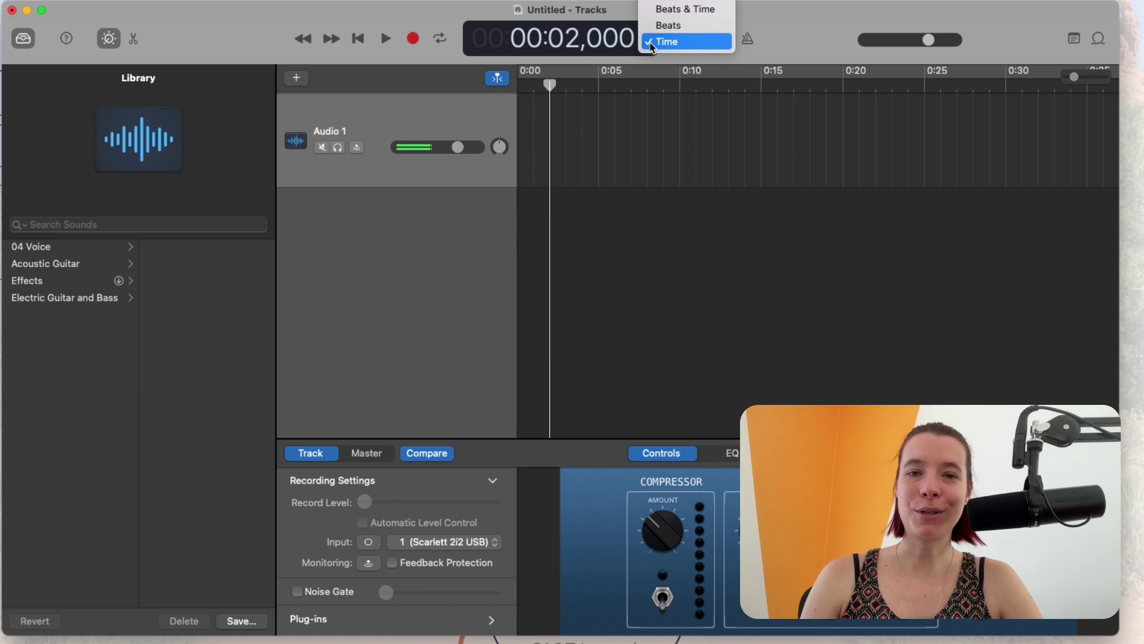
click(686, 11)
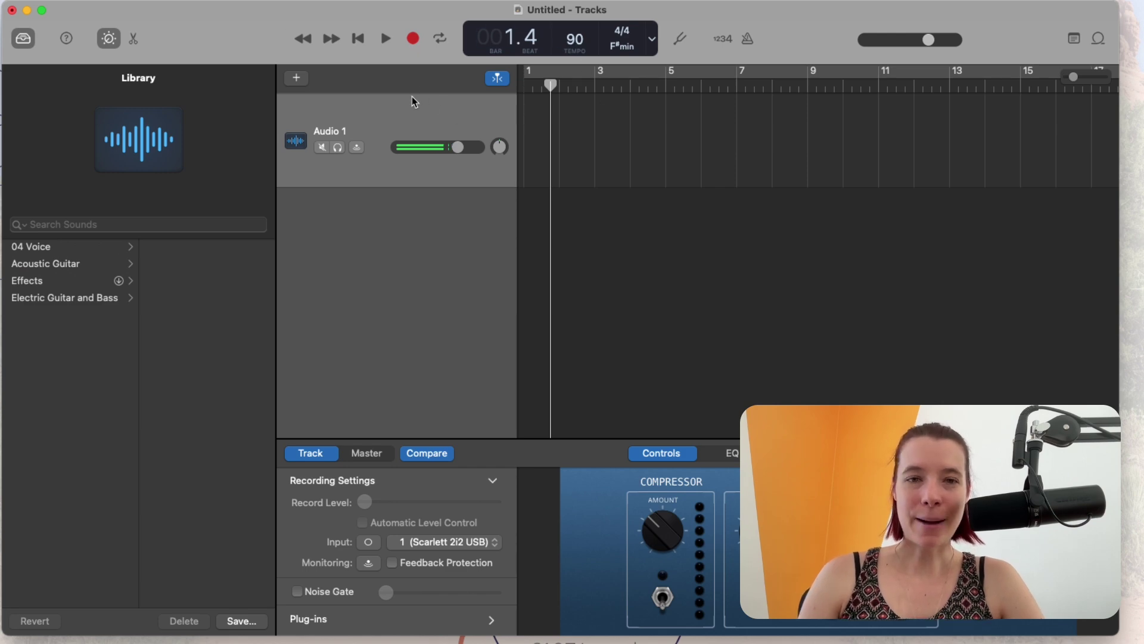
Switch on the 1234 count-in and the metronome click in the control bar
click(731, 44)
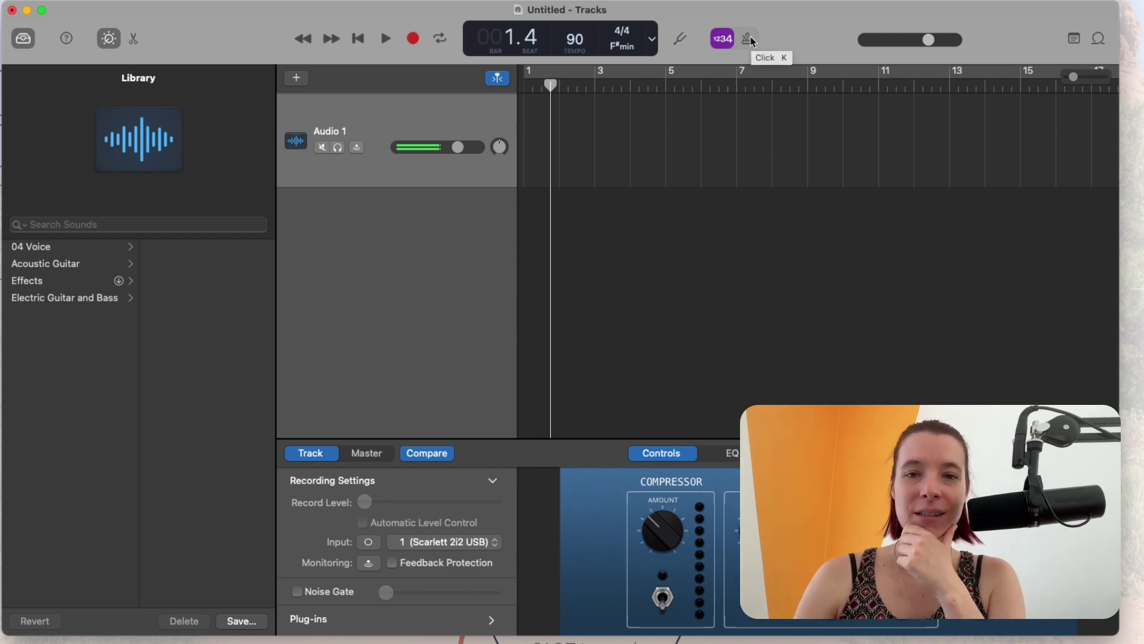
click(749, 39)
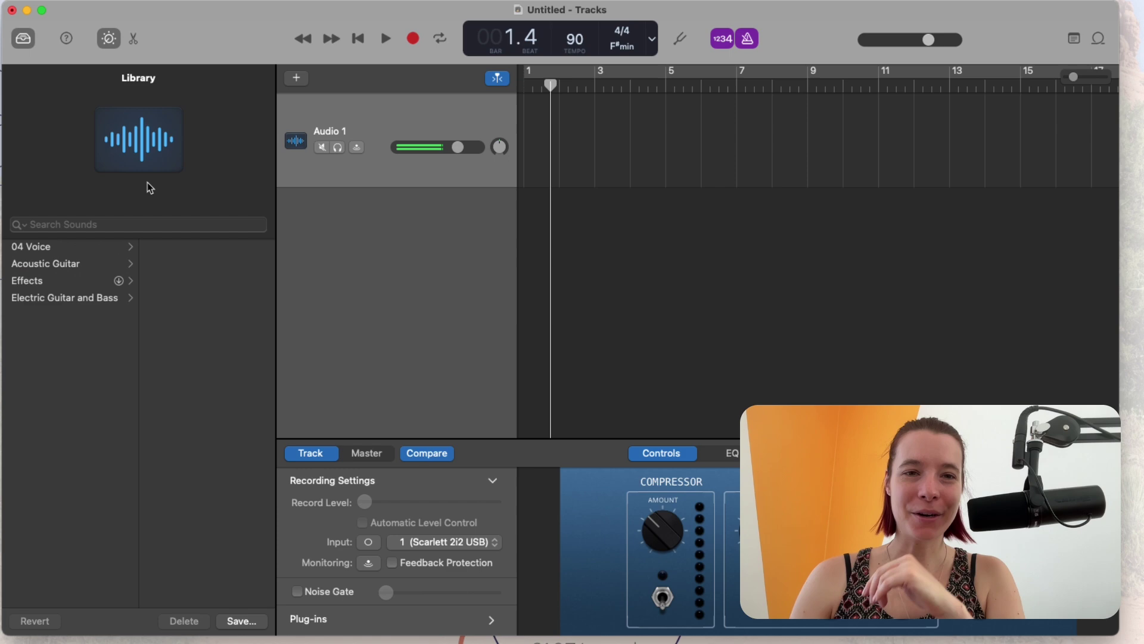
Hide and reshow the Library panel, then select the Audio 1 track header
click(24, 39)
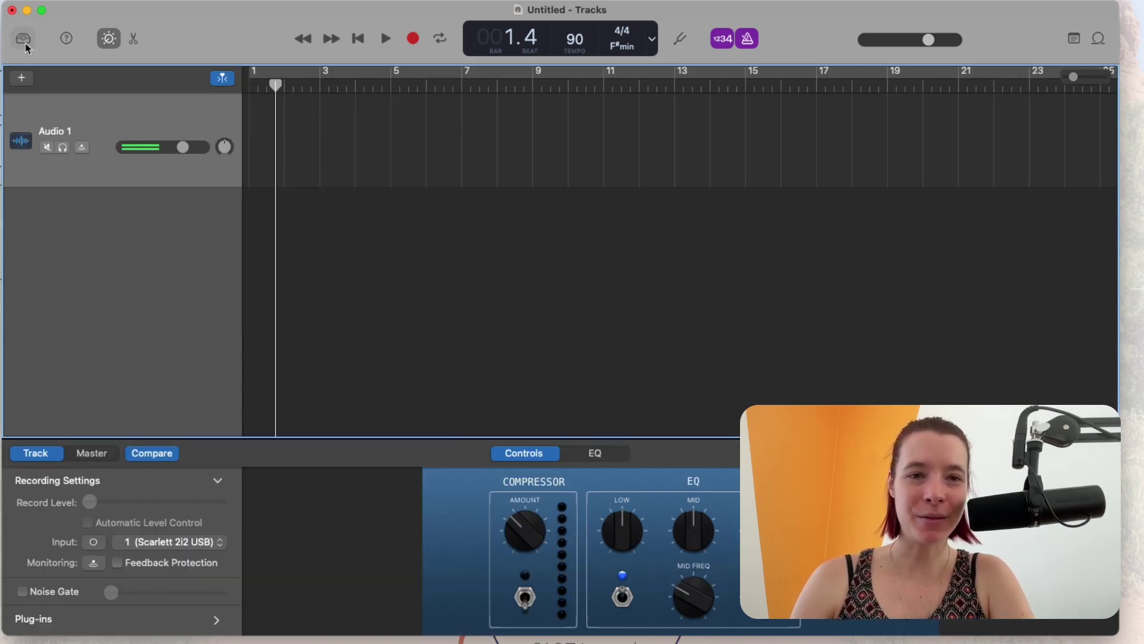
click(24, 39)
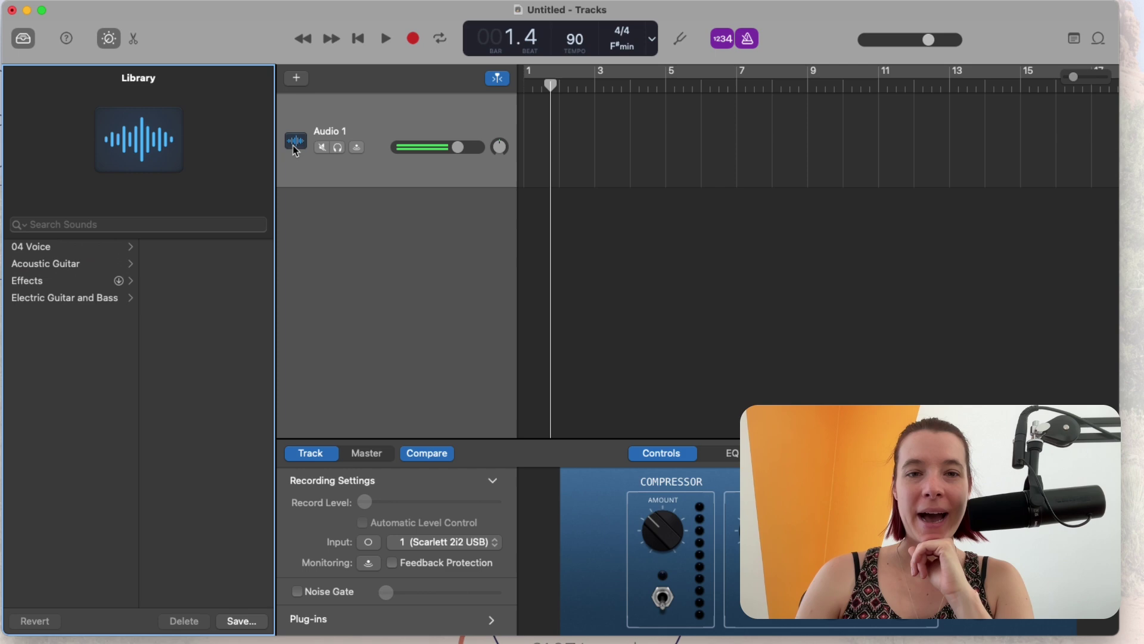
click(354, 124)
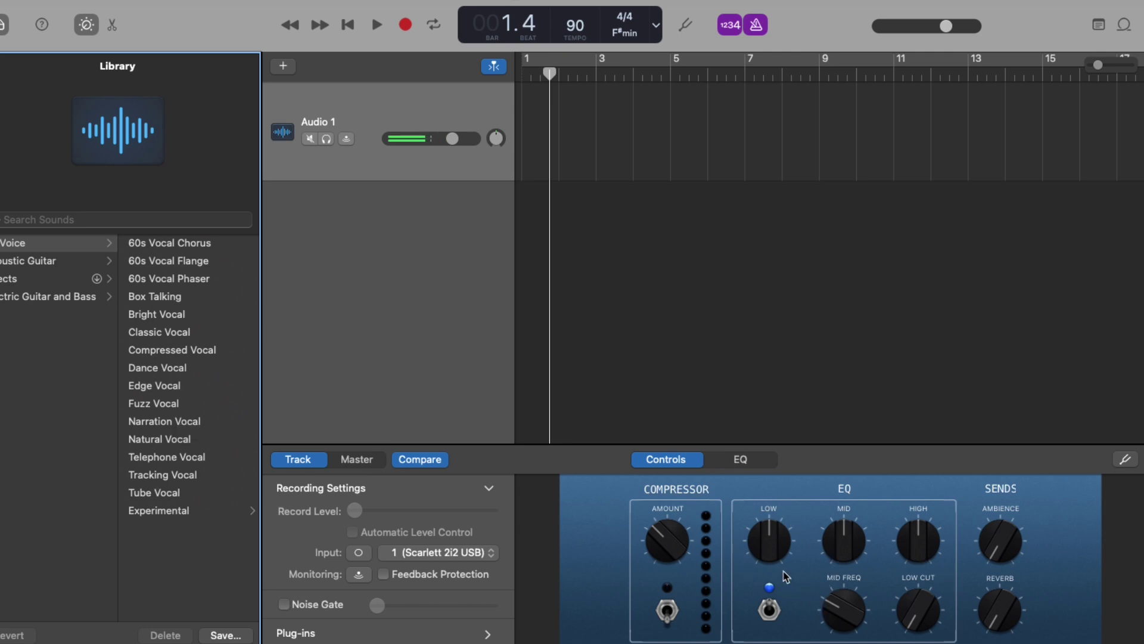
Audition 60s Vocal Chorus, Flange, Phaser, Box Talking, Bright and Classic Vocal, then apply Natural Vocal
click(197, 246)
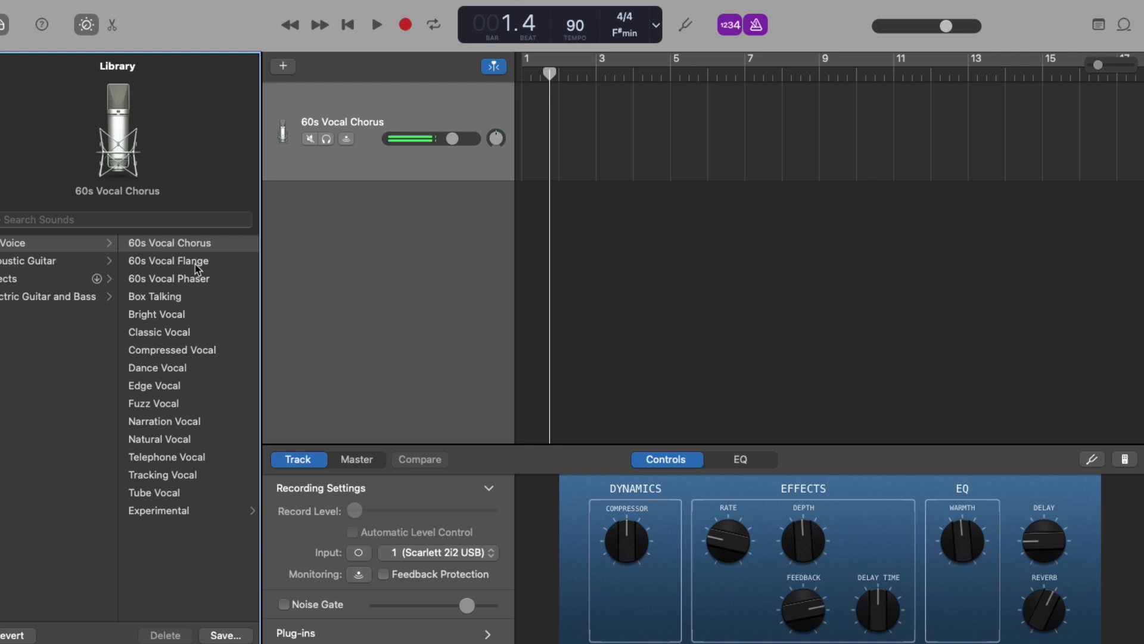
click(196, 266)
click(195, 280)
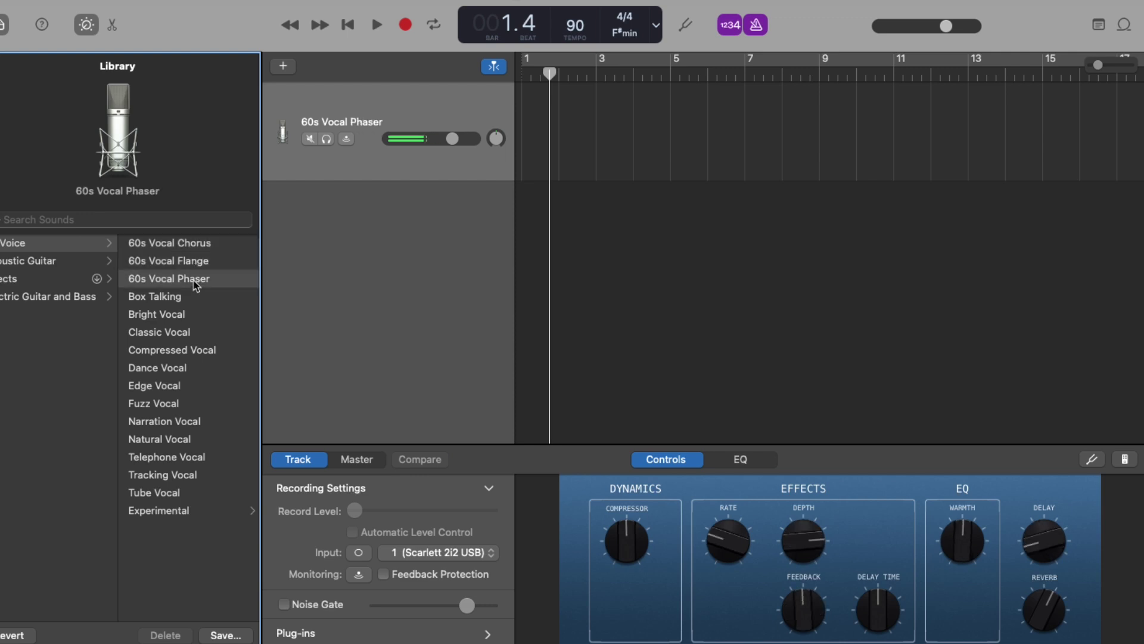
click(172, 300)
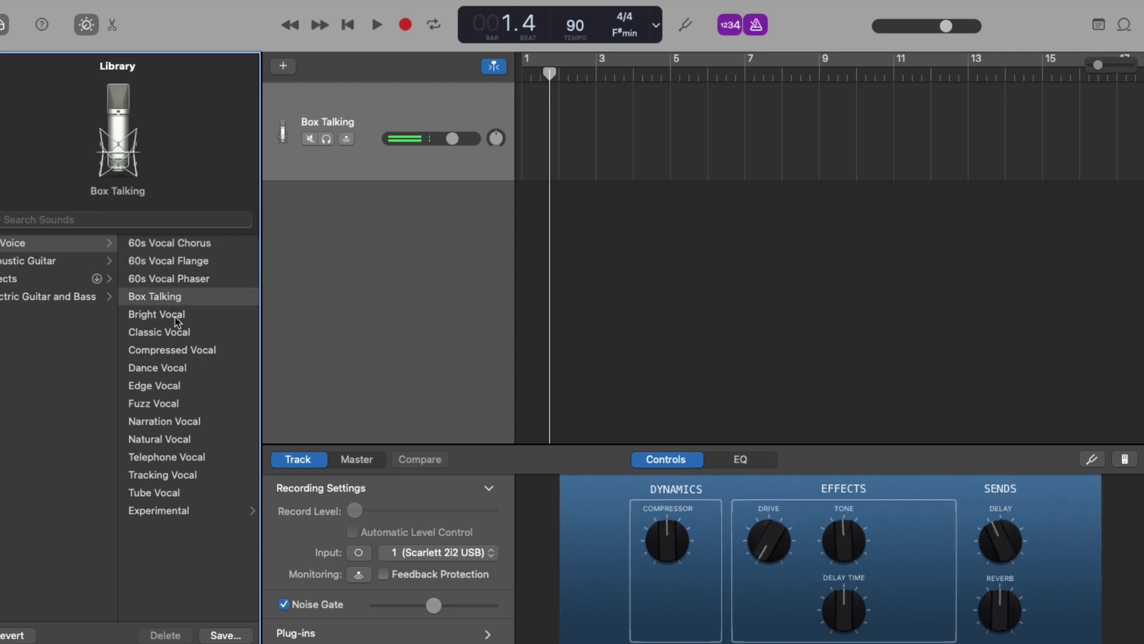
click(177, 323)
click(177, 343)
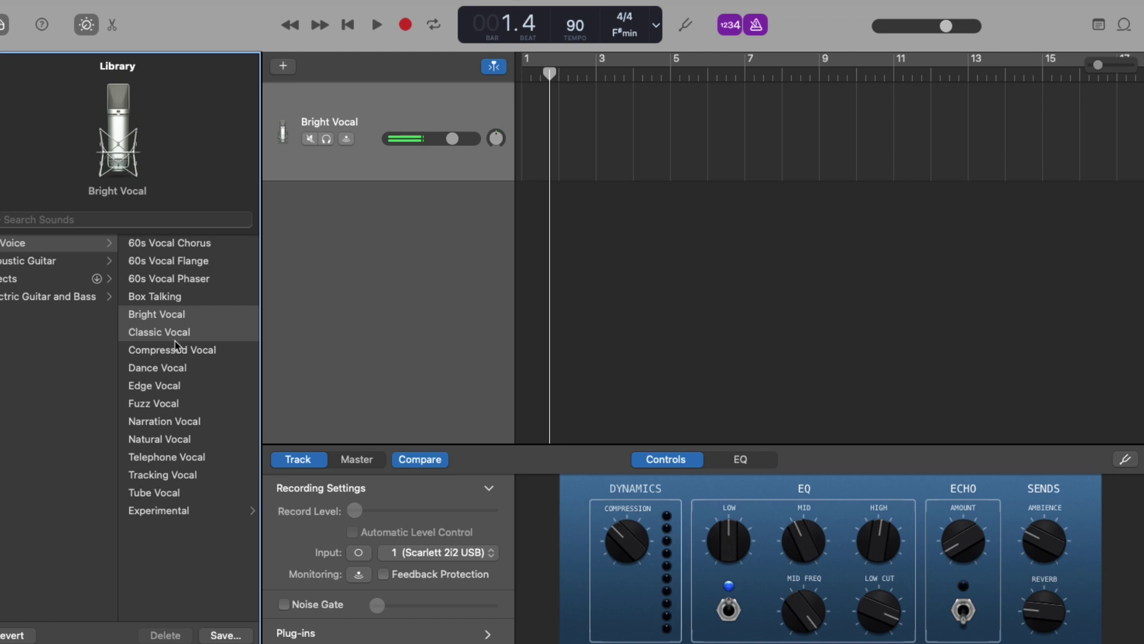
click(174, 441)
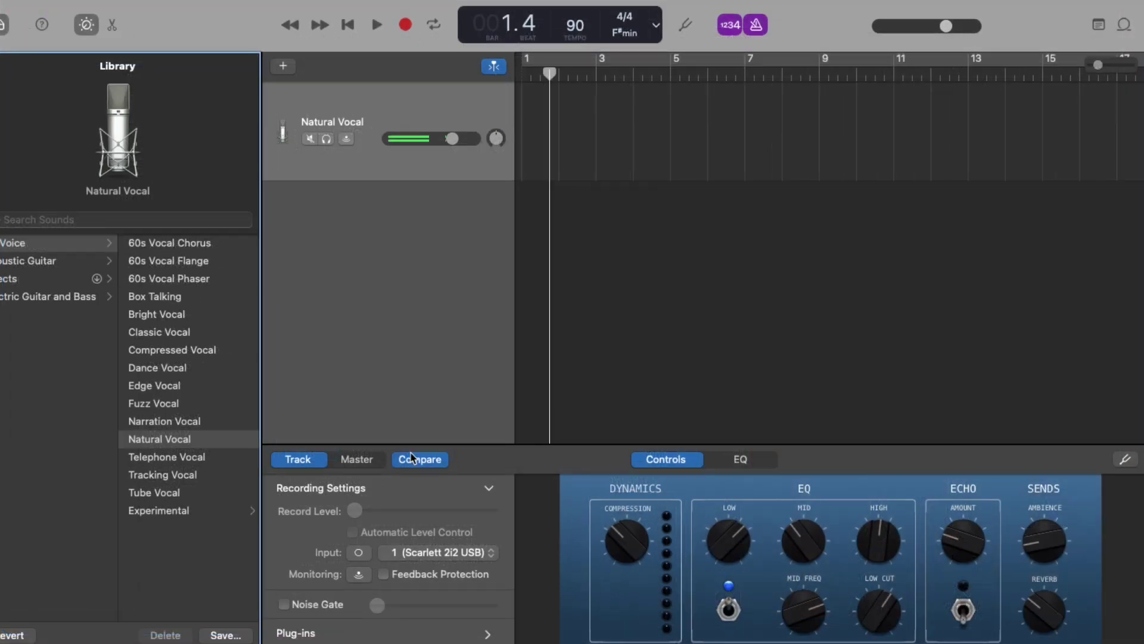
click(795, 508)
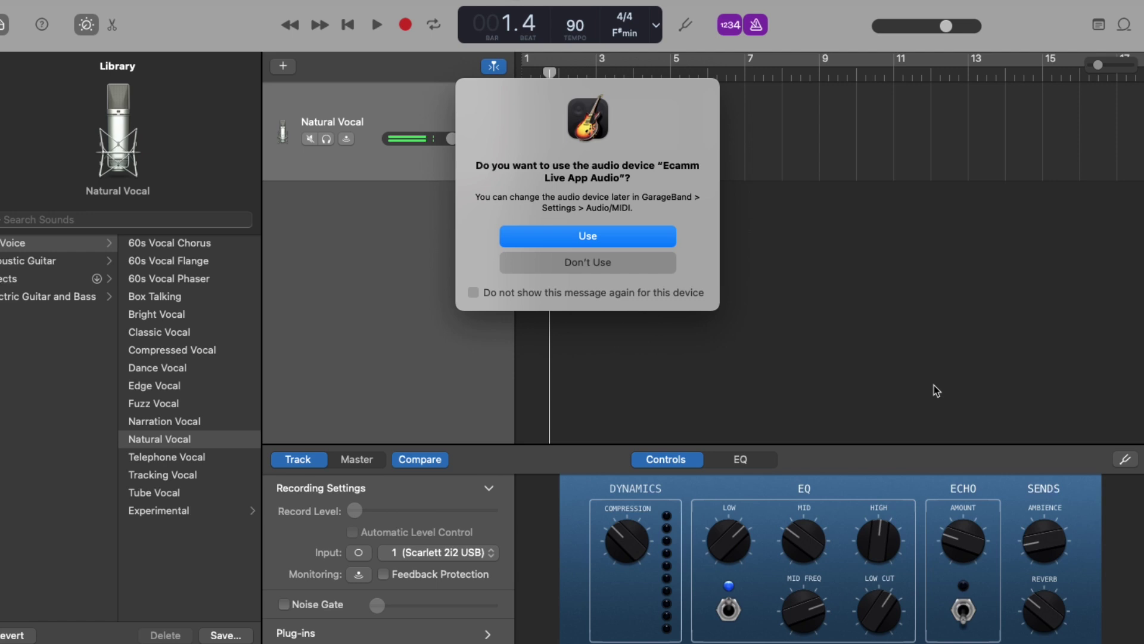
Decline the Ecamm Live device switch, keep Scarlett 2i2 input 1, and toggle input monitoring
click(572, 264)
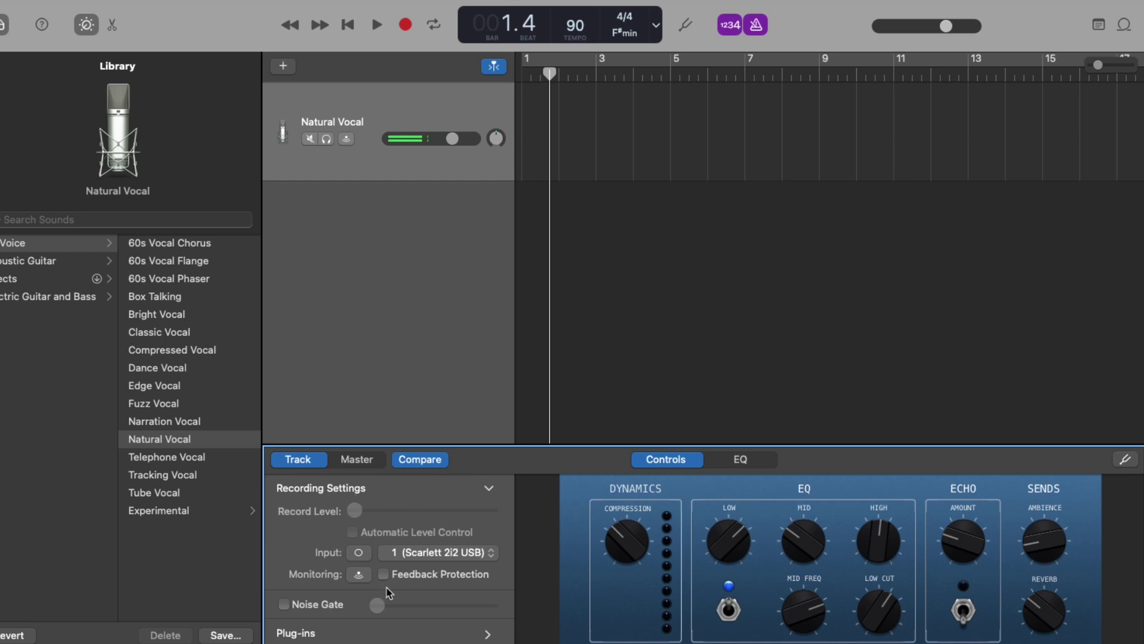
click(436, 552)
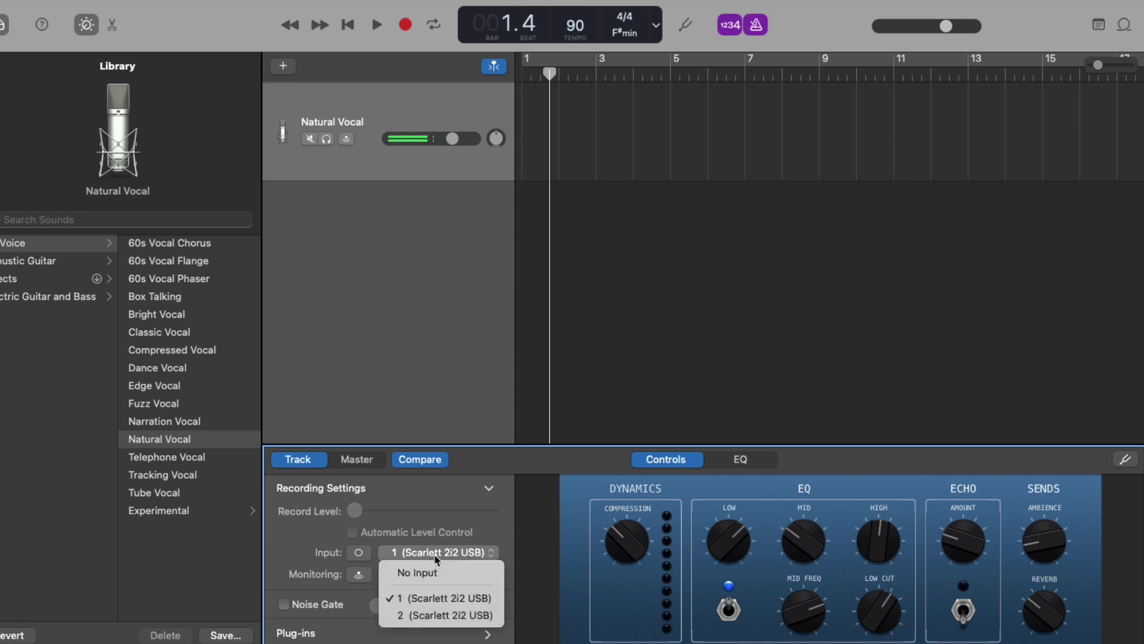
click(437, 558)
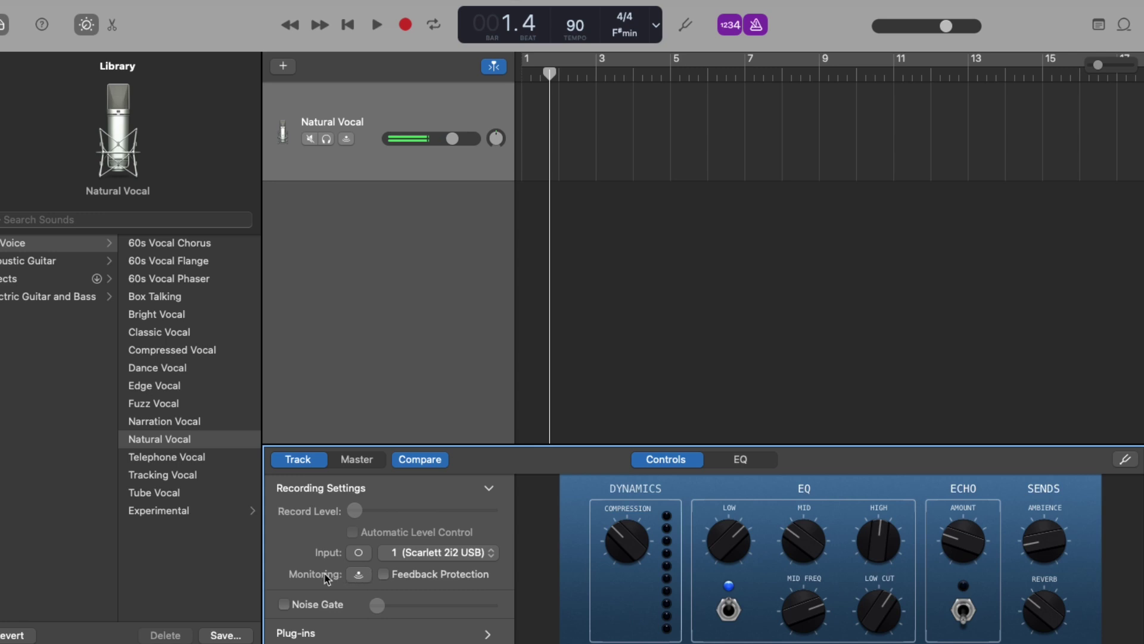
click(358, 574)
Switch off input monitoring for the Natural Vocal track in Smart Controls
click(359, 574)
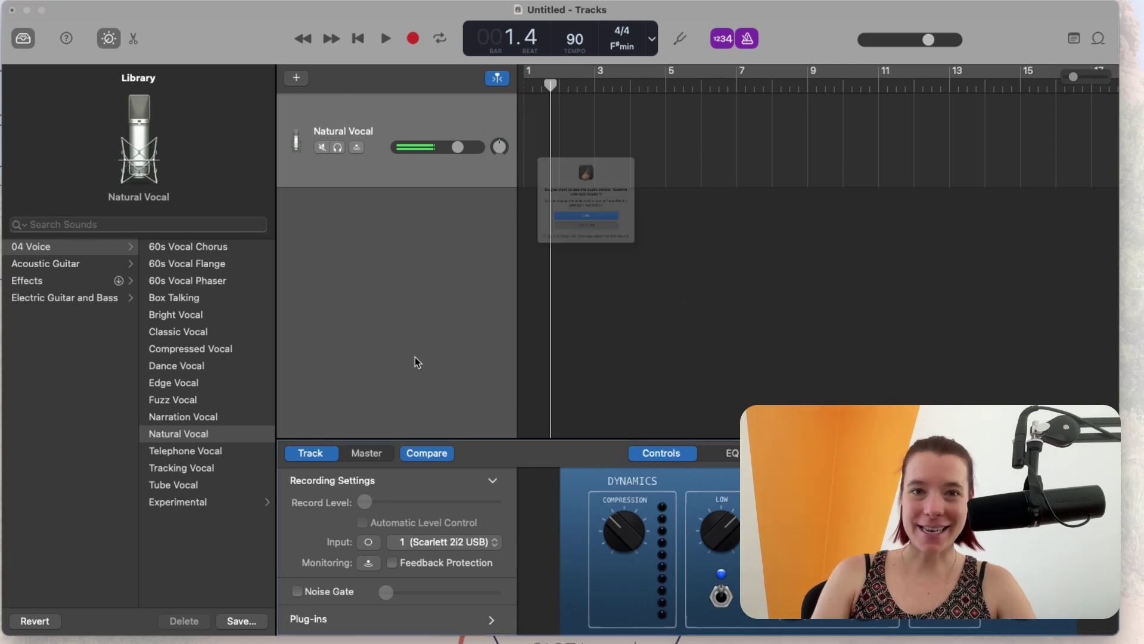
Dismiss the audio device prompt and place 'You Raise Me Up - Backing.mp3' from Documents at bar 1
click(623, 264)
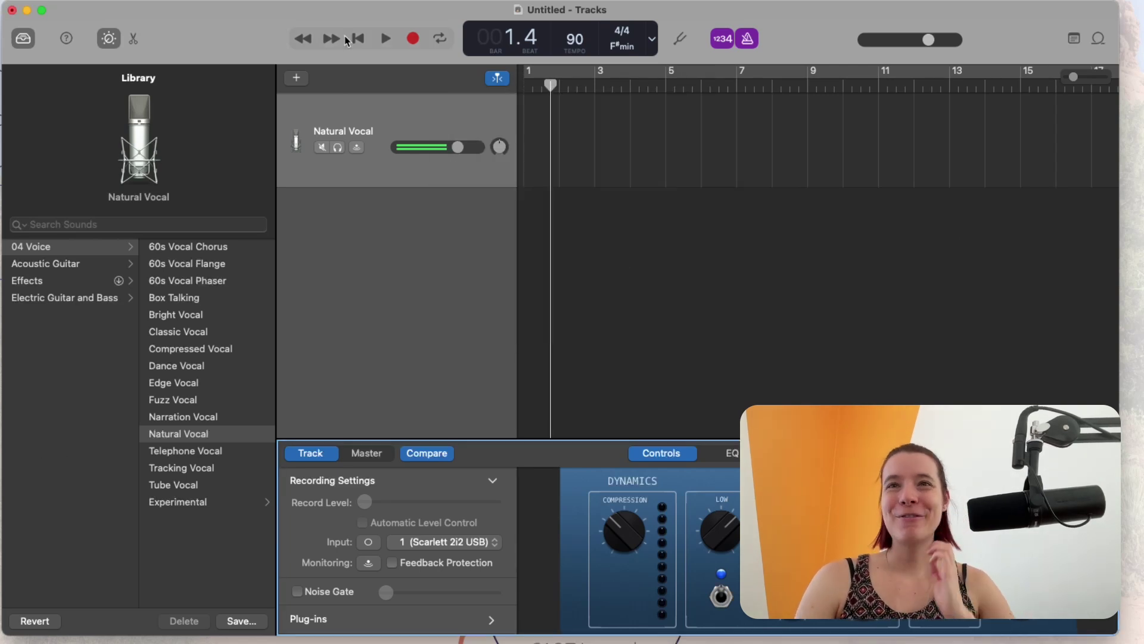
click(522, 90)
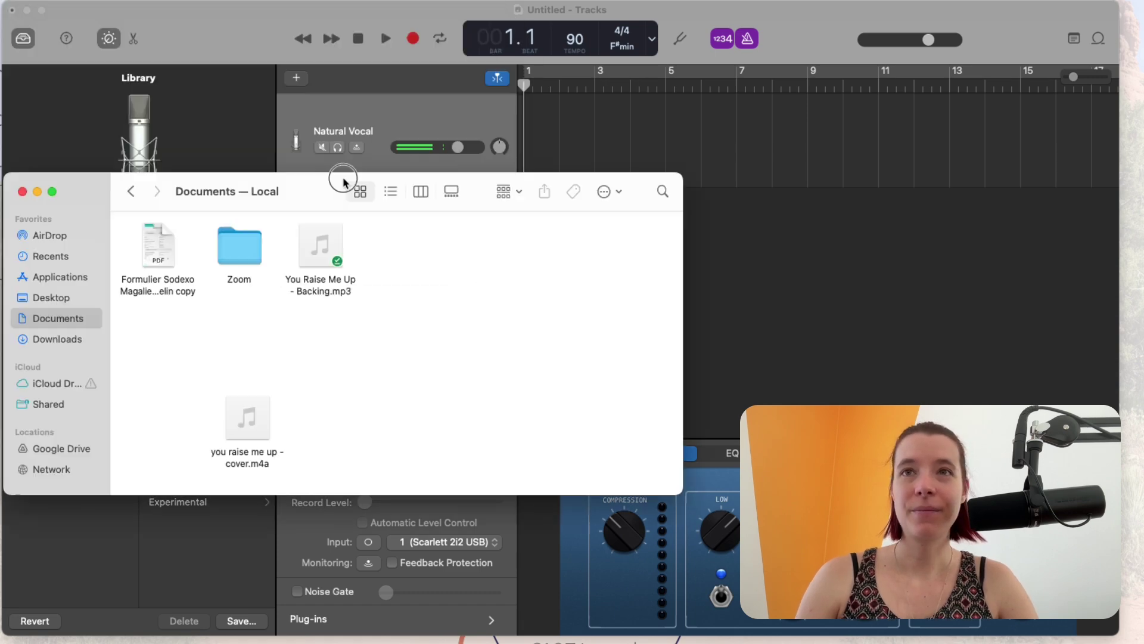
drag(340, 179, 398, 263)
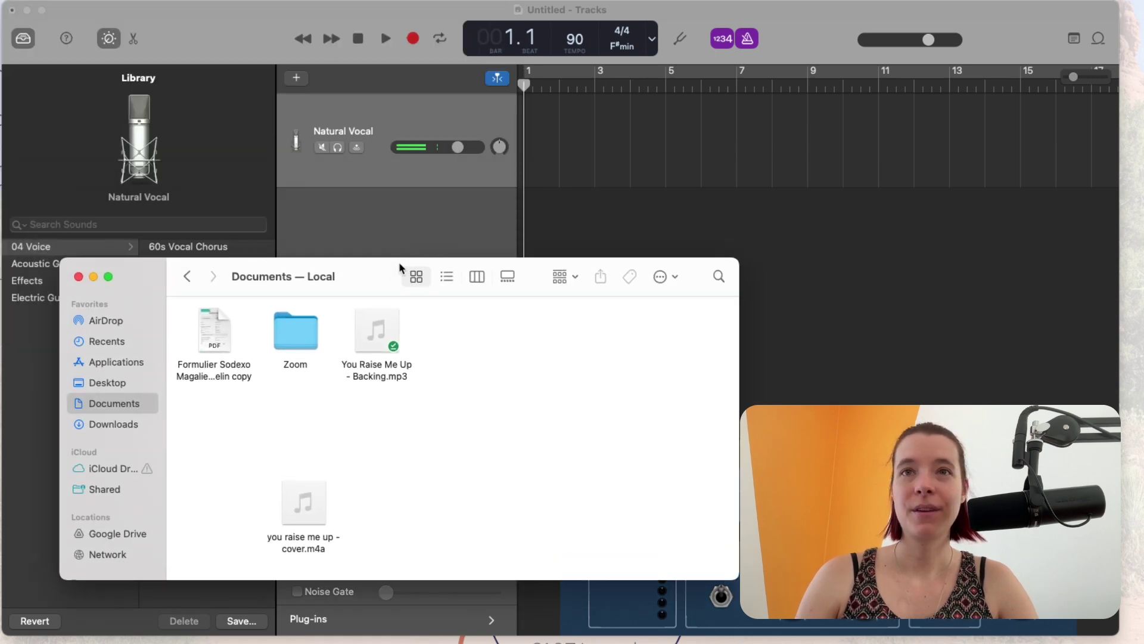
click(369, 370)
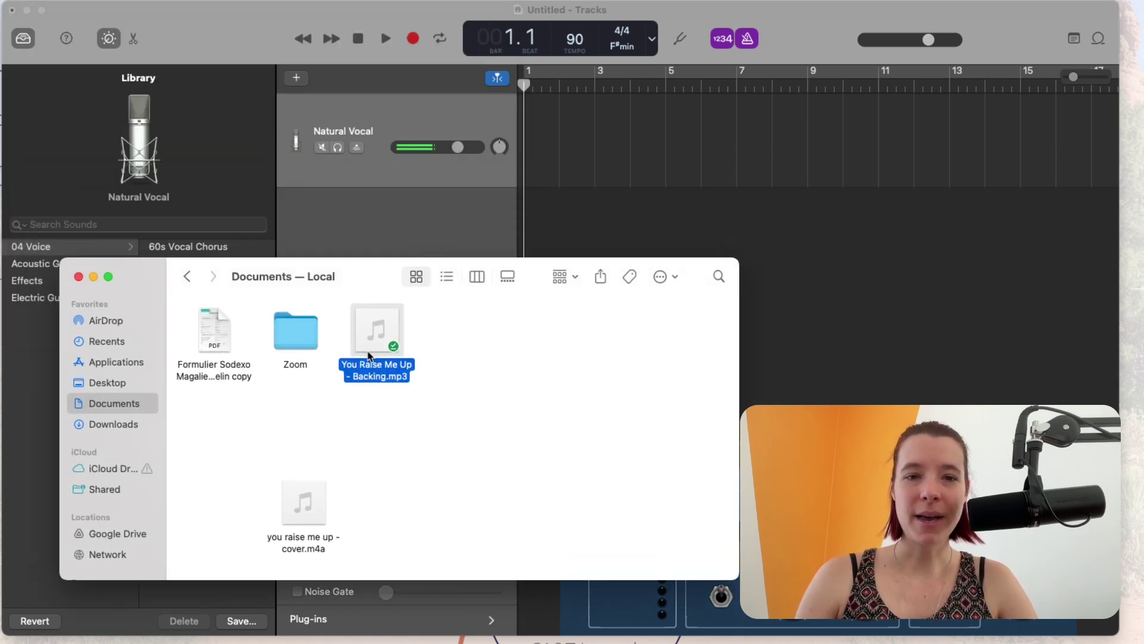
drag(369, 357, 520, 153)
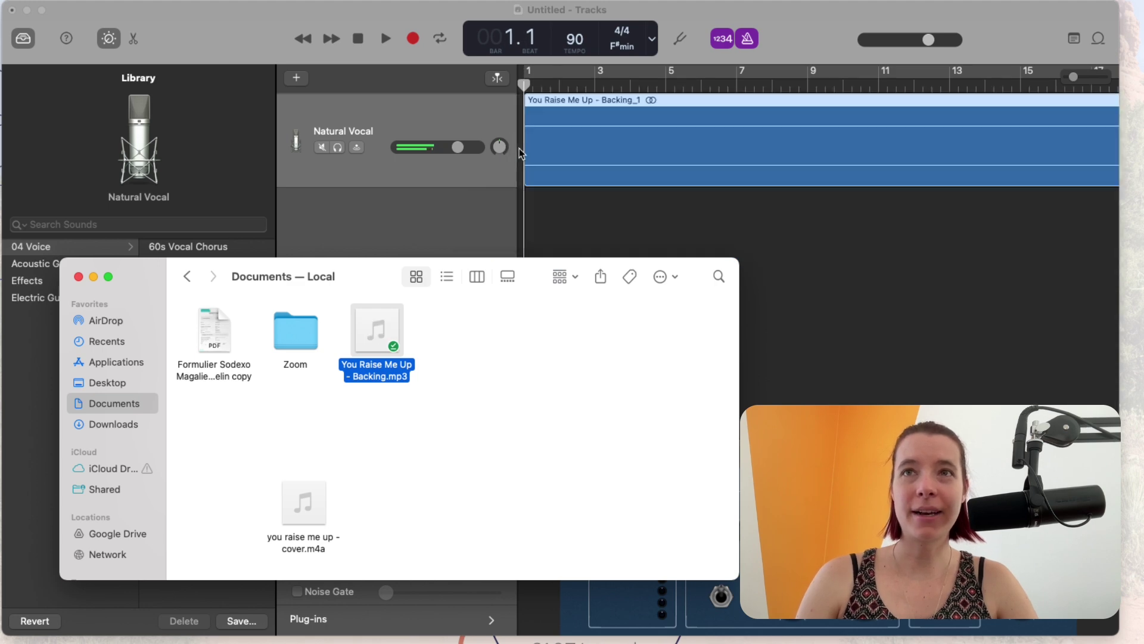
click(79, 278)
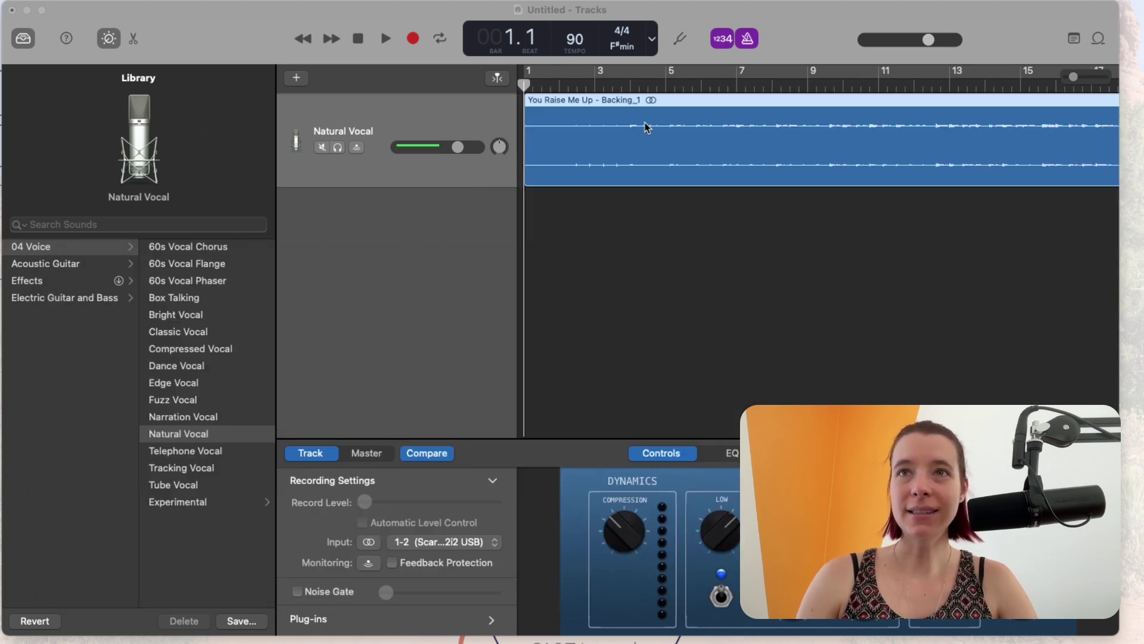
Preview the backing a few bars in, then turn off the metronome and count-in
click(639, 80)
key(space)
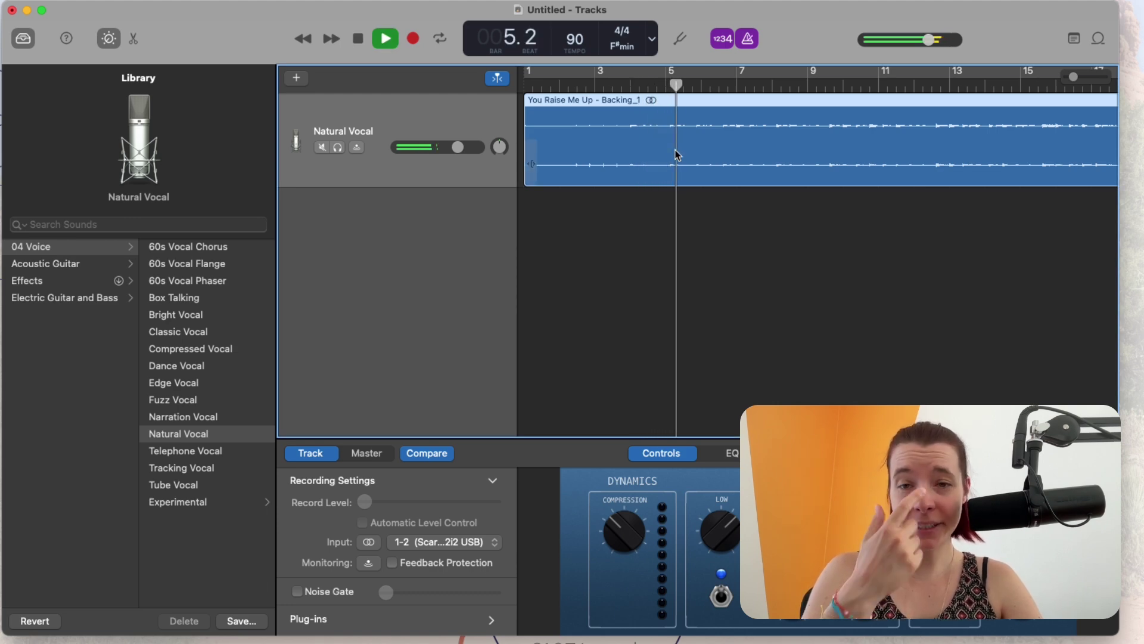
key(space)
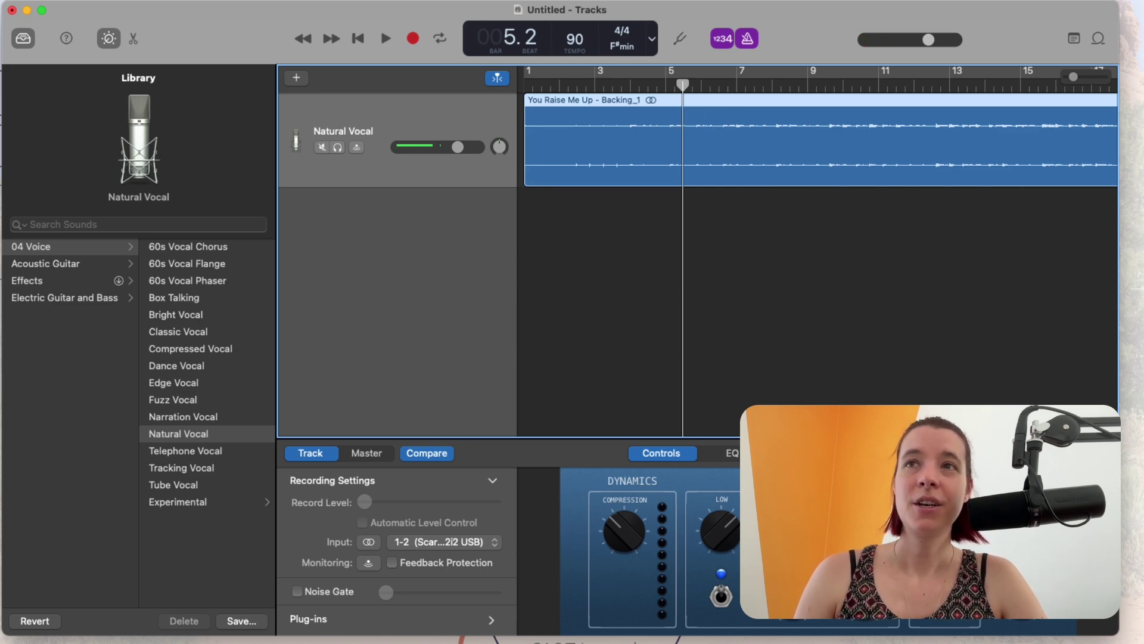
click(751, 38)
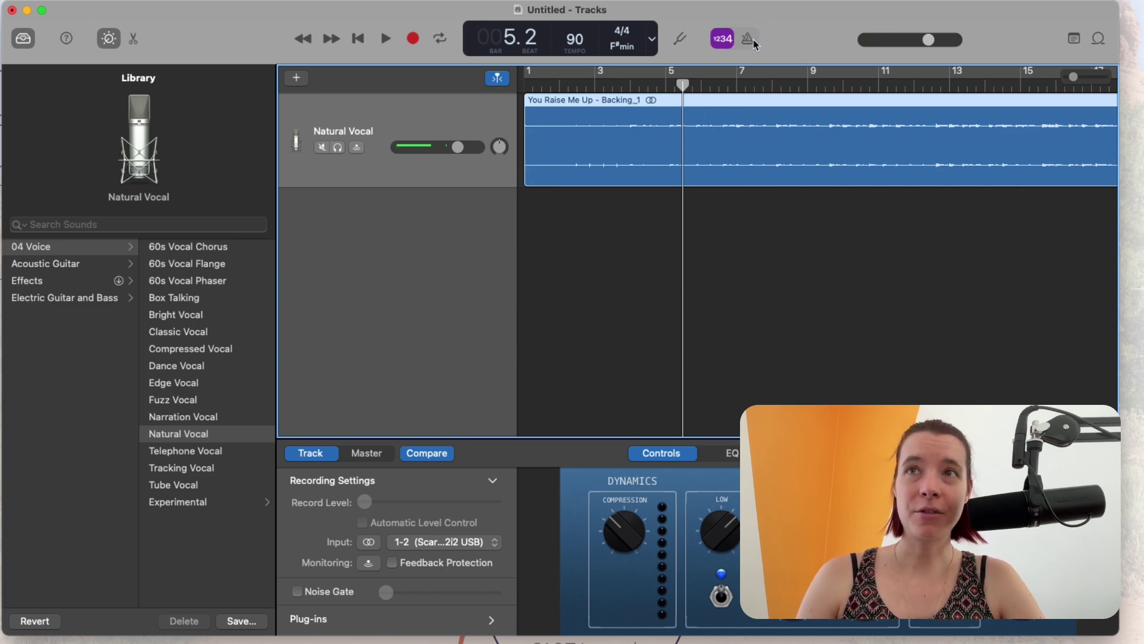
click(723, 41)
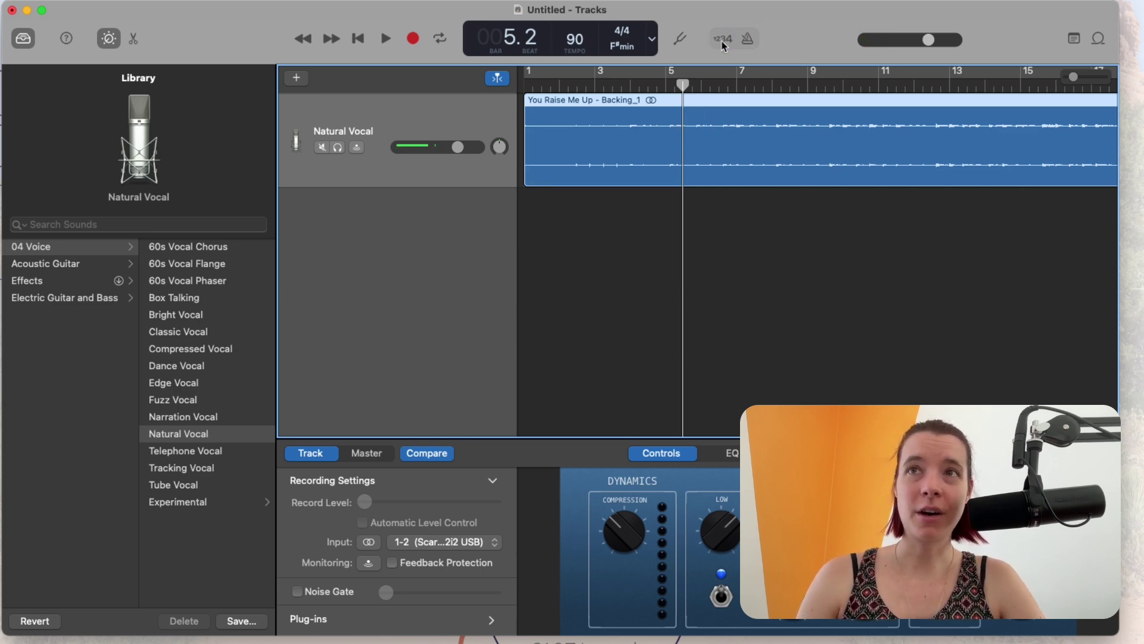
Change the tempo from 90 to 60 and return the playhead to bar 1
double_click(575, 40)
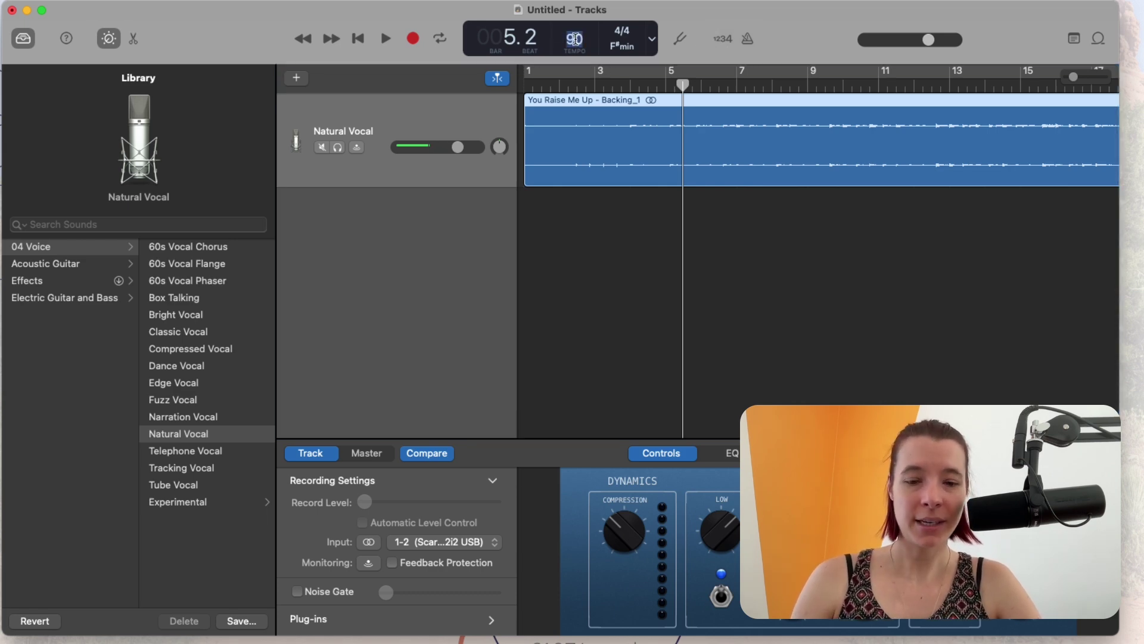
key(BackSpace)
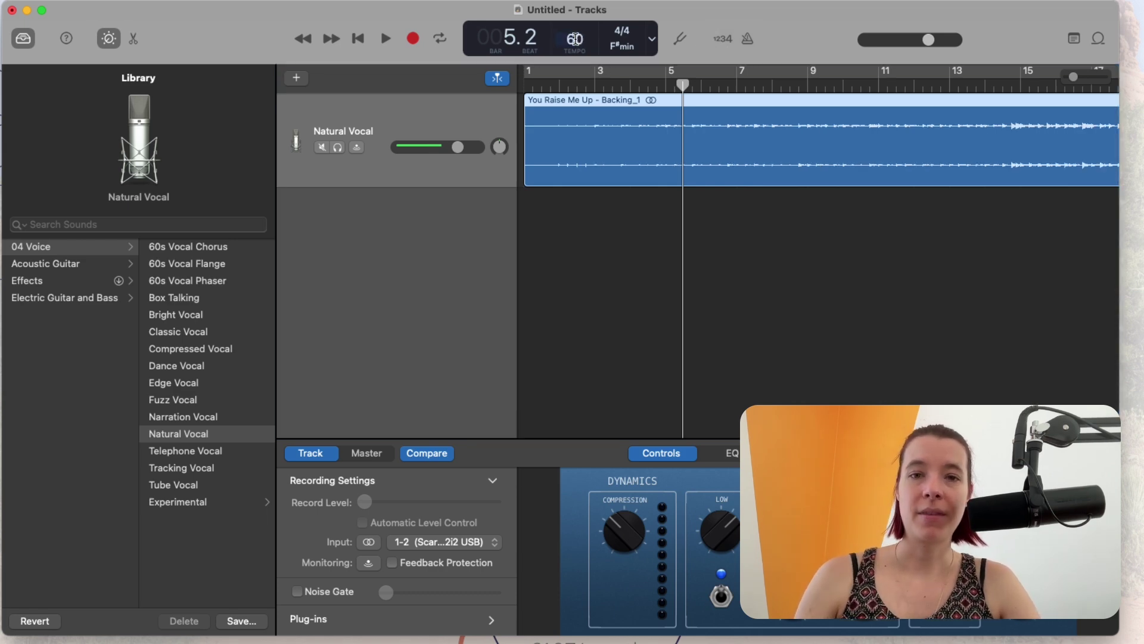
key(Return)
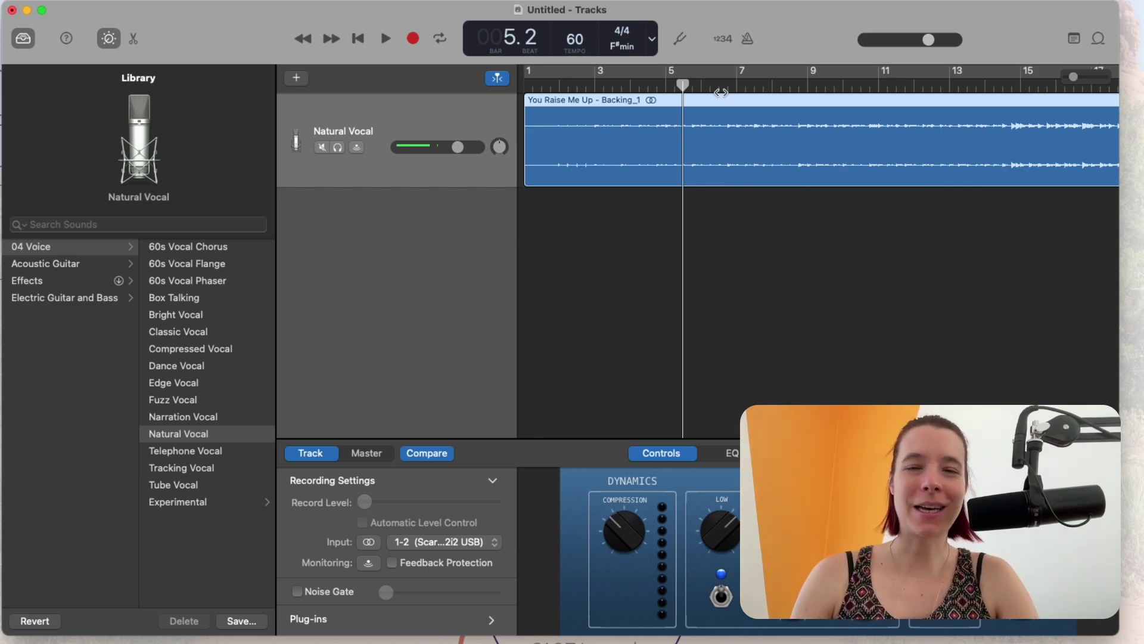
click(525, 87)
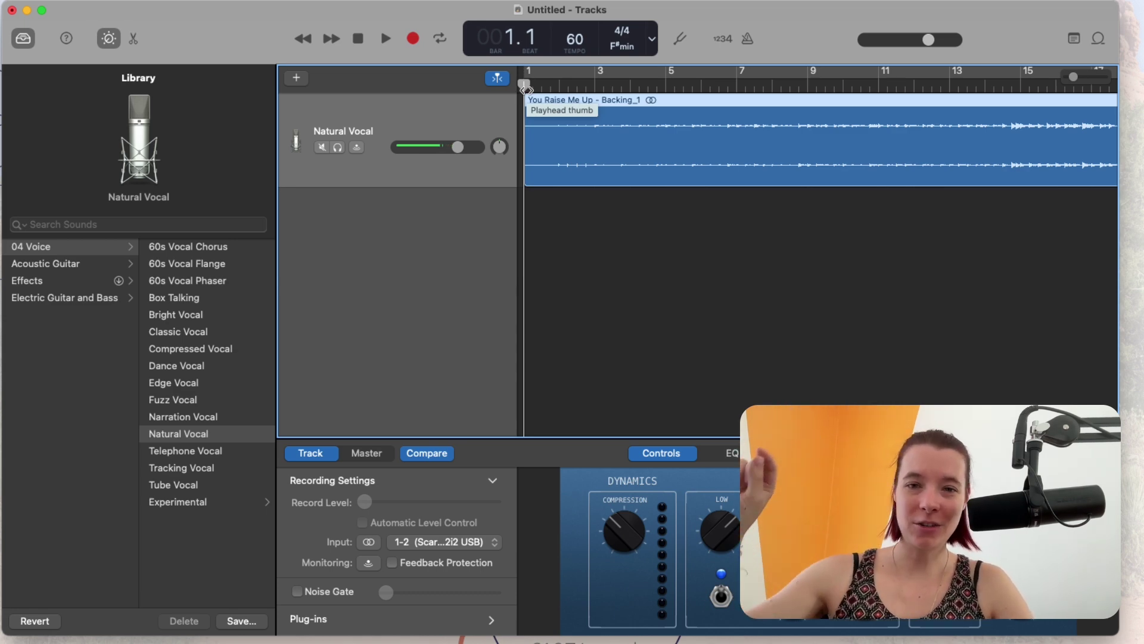
Create a new audio track below the backing and assign it the 04 Voice > Natural Vocal preset
click(295, 78)
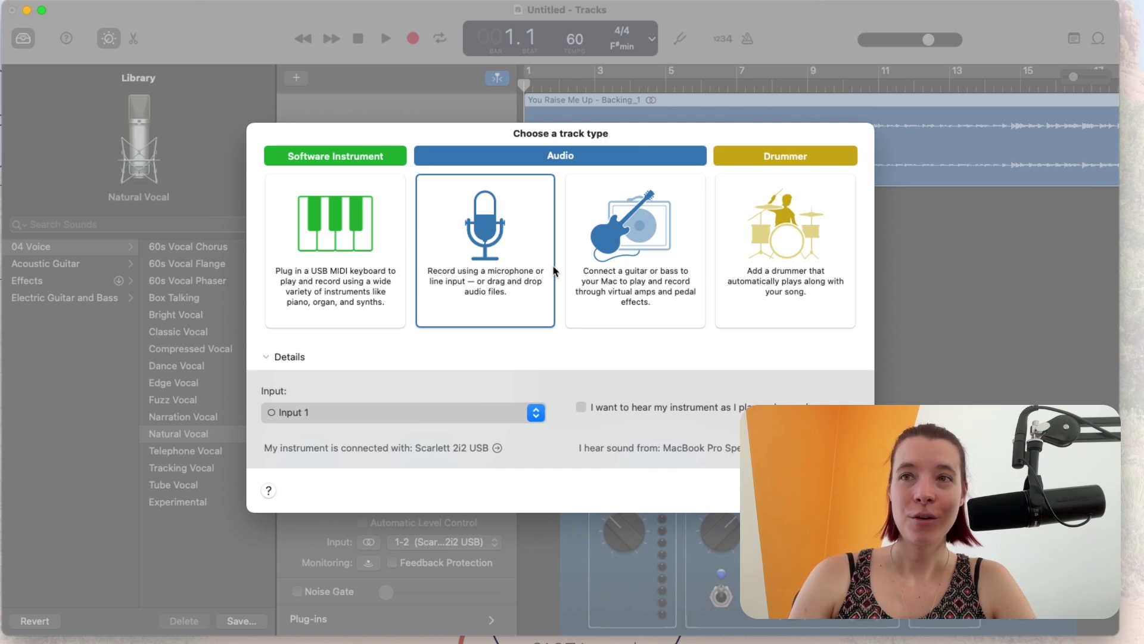
key(Return)
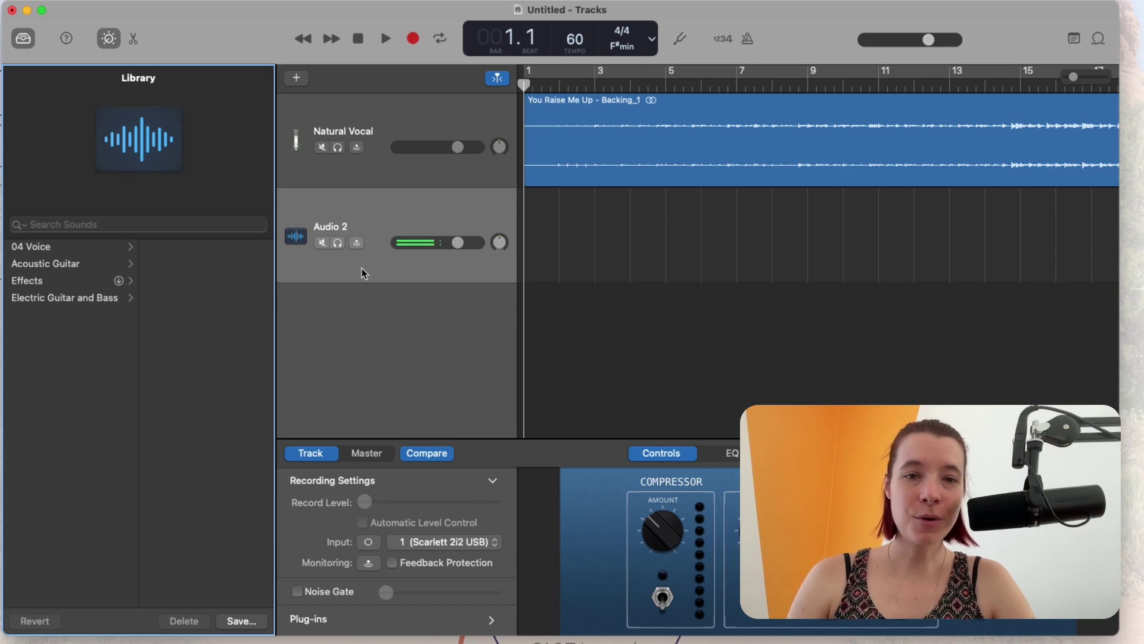
click(31, 249)
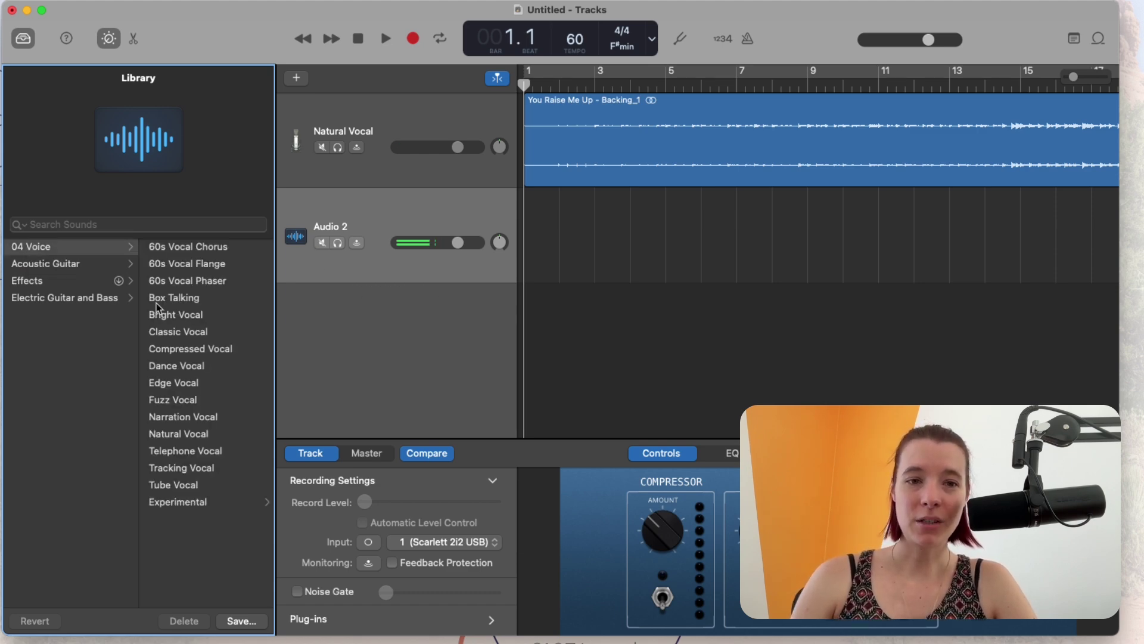
click(185, 431)
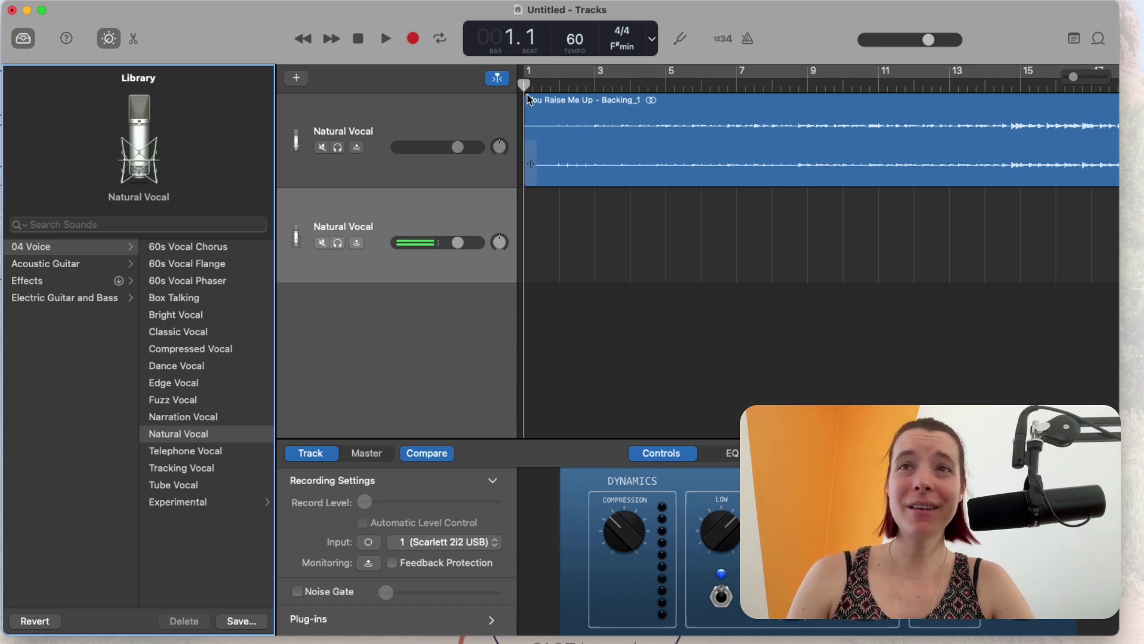
Record a vocal take, Natural Vocal#02, over bars 1–5 while the backing plays
click(413, 39)
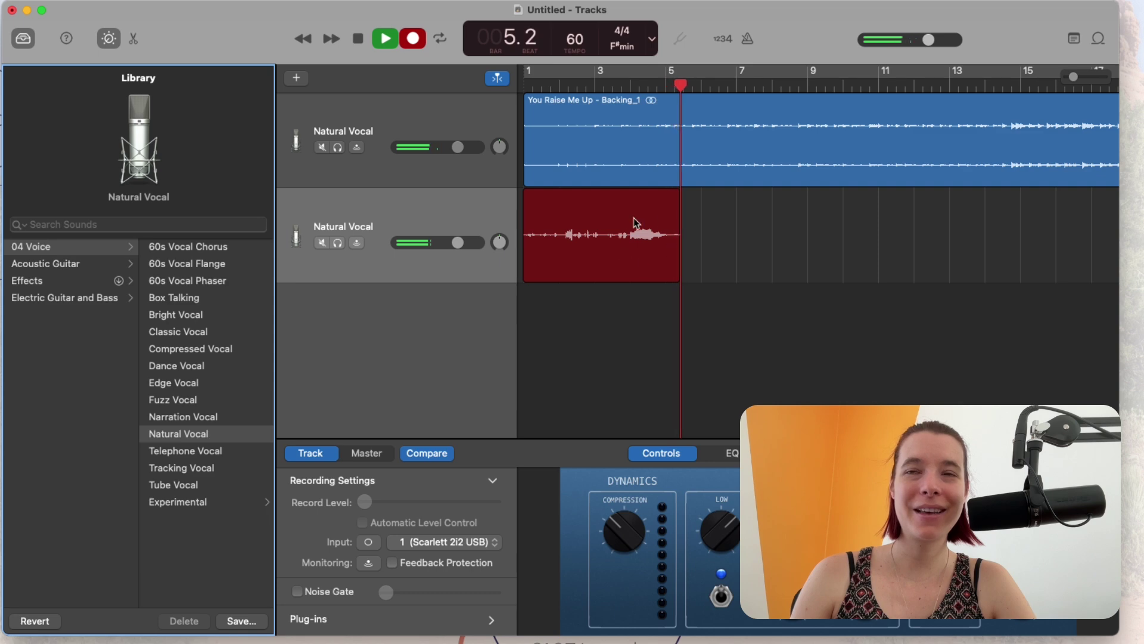
key(space)
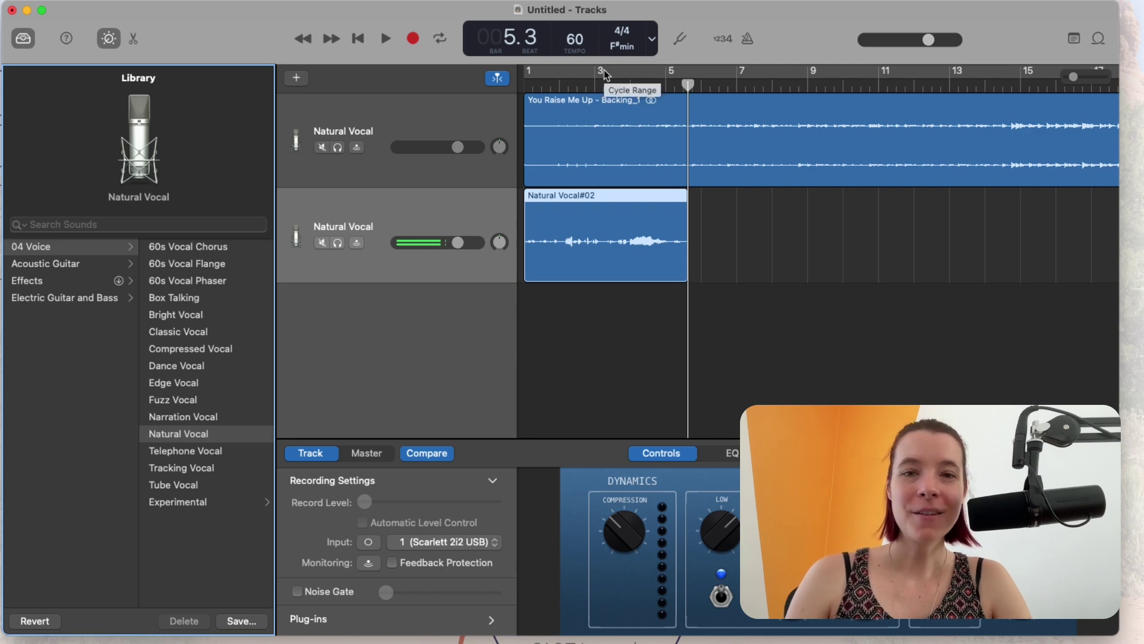
Turn on cycling and pull the cycle end back to bar 49, where the backing ends
click(583, 75)
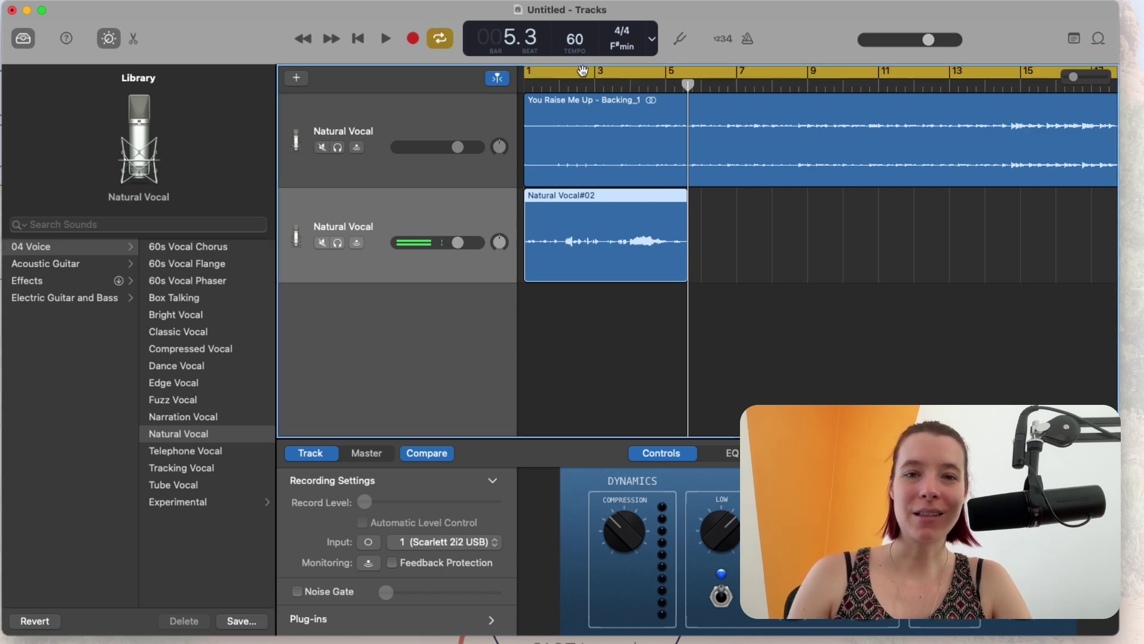
scroll(676, 112, right, 10)
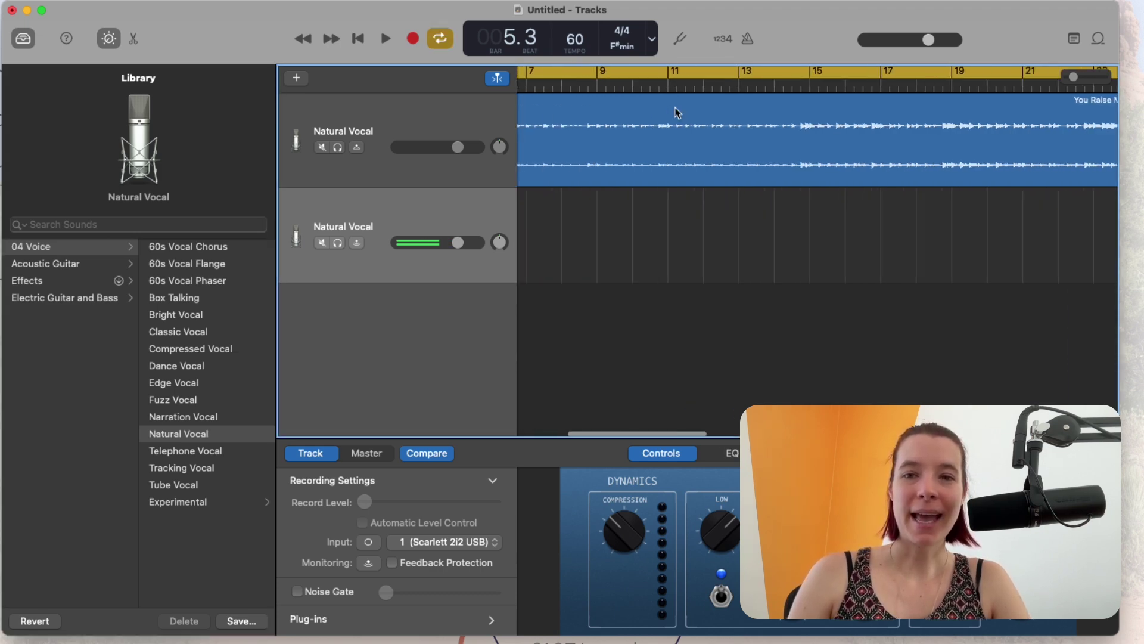
scroll(676, 112, right, 10)
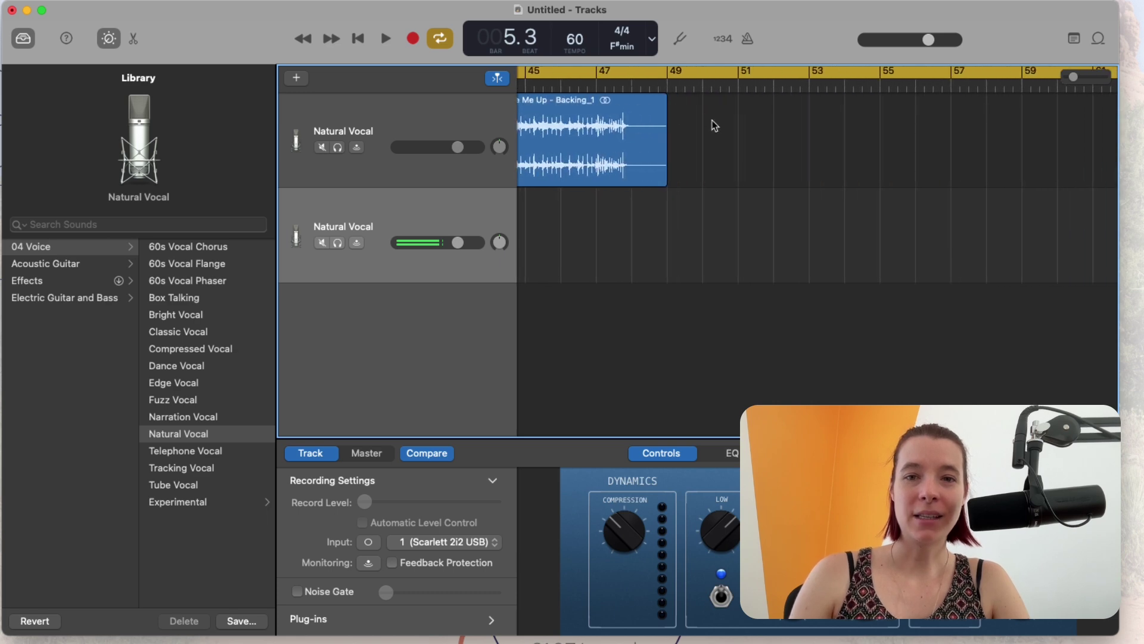
scroll(719, 135, right, 8)
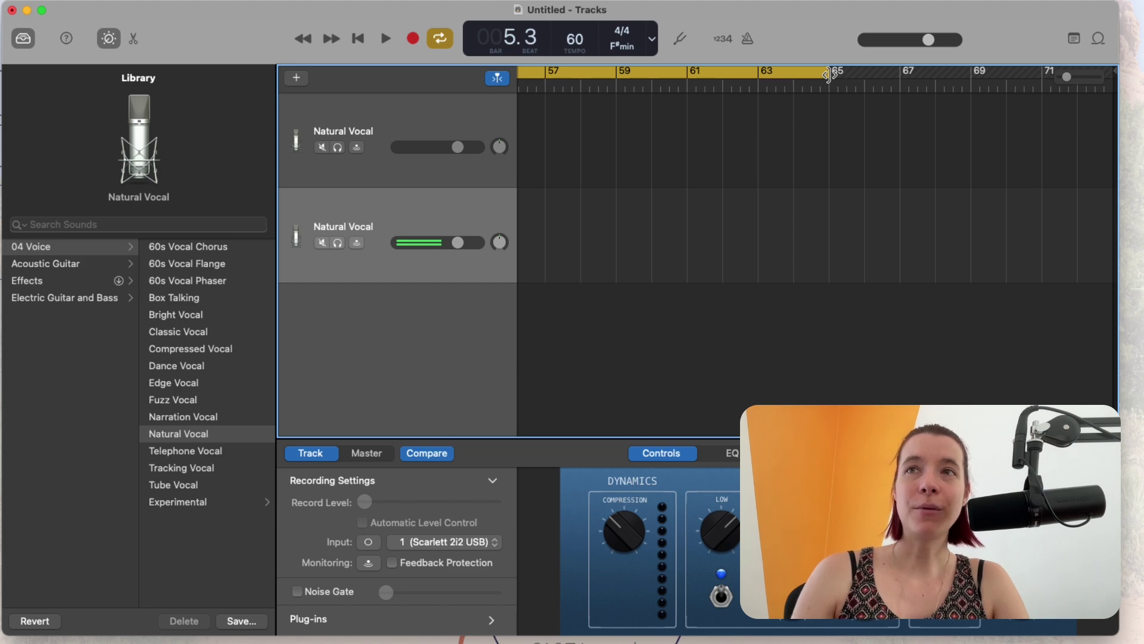
scroll(712, 124, left, 3)
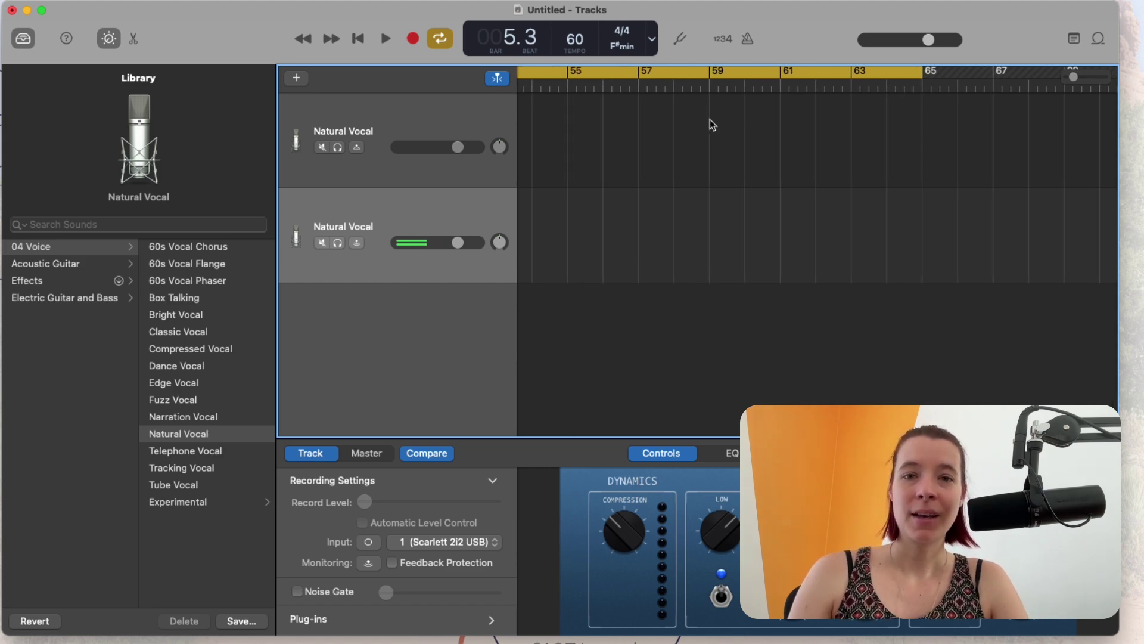
scroll(710, 121, left, 7)
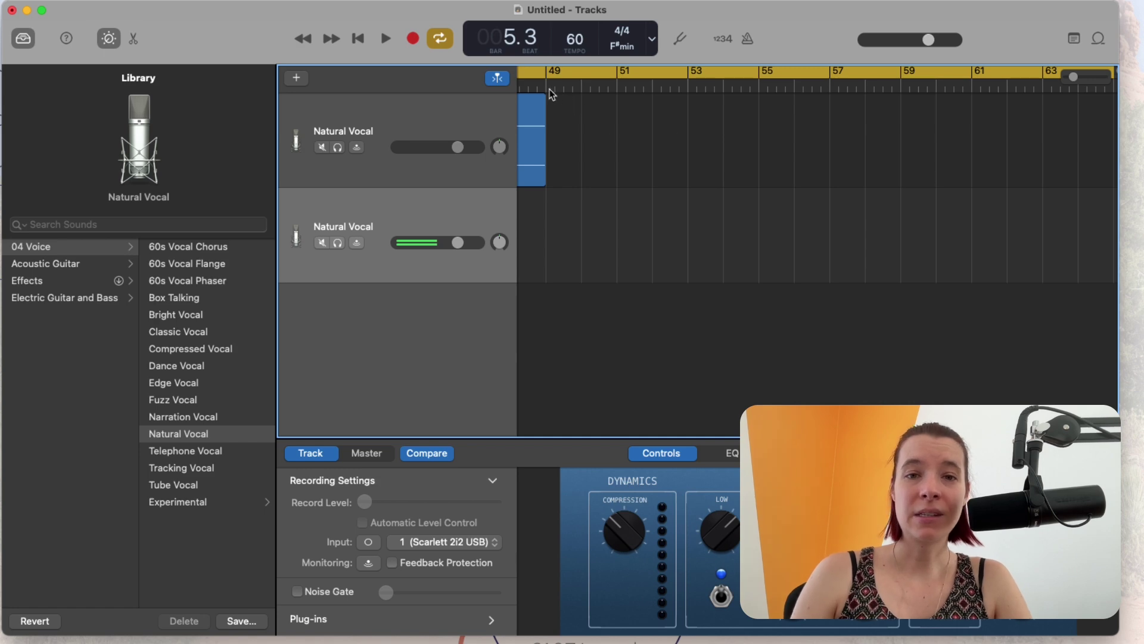
scroll(723, 128, right, 4)
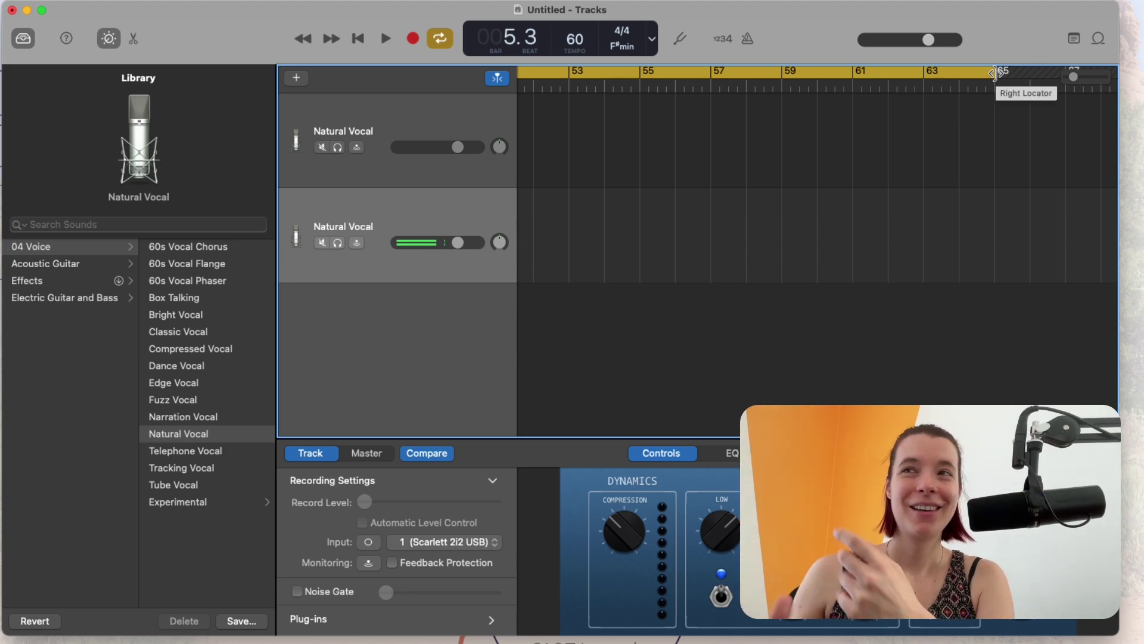
drag(995, 72, 602, 133)
scroll(604, 138, left, 5)
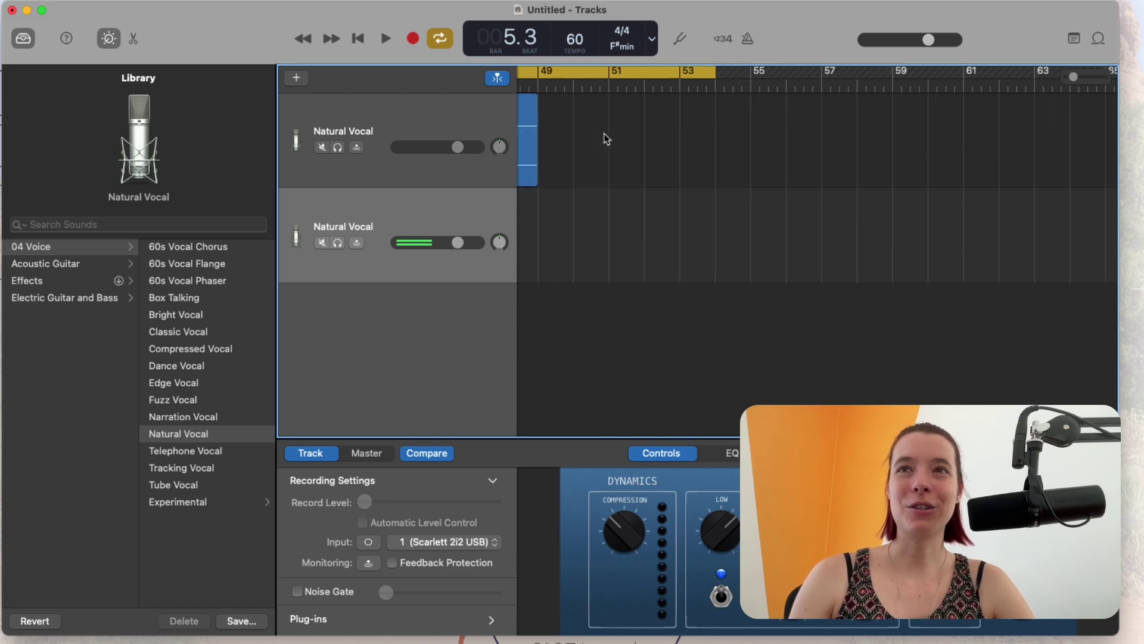
drag(784, 73, 608, 104)
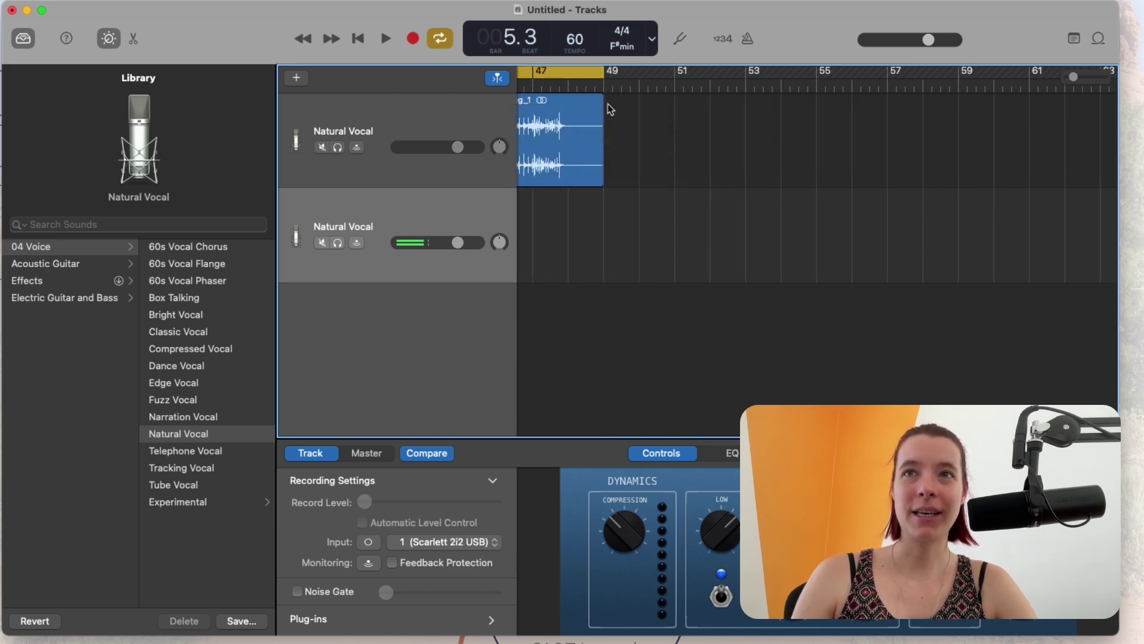
scroll(592, 147, left, 5)
scroll(592, 146, left, 10)
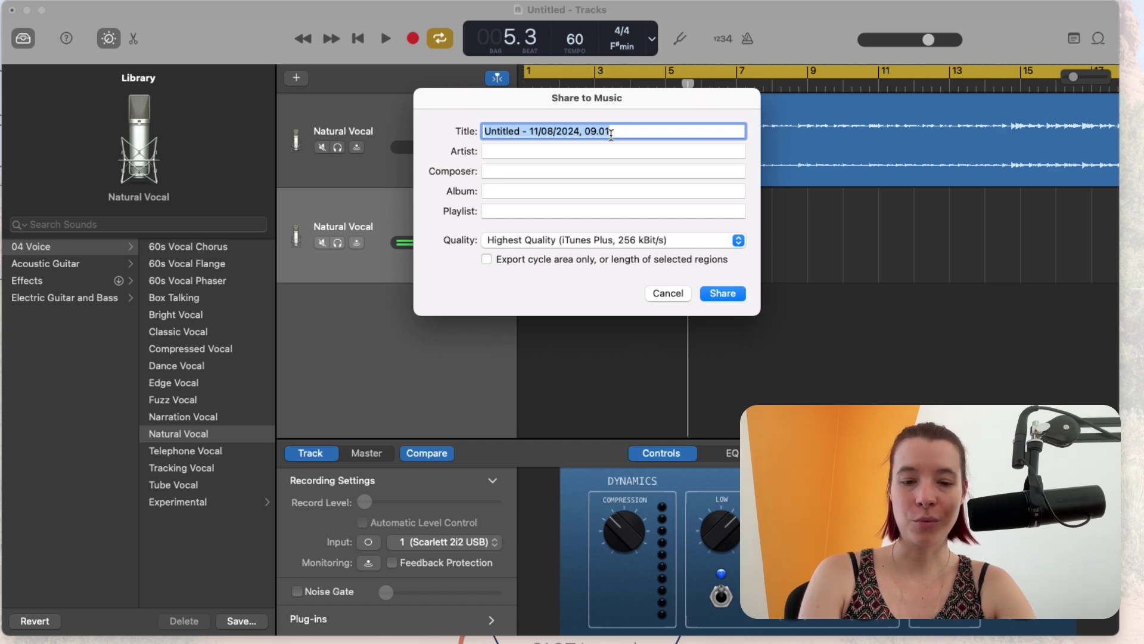
Title the song 'you raise me up - ' plus the singer's name and share it to Music
text(you raise me up)
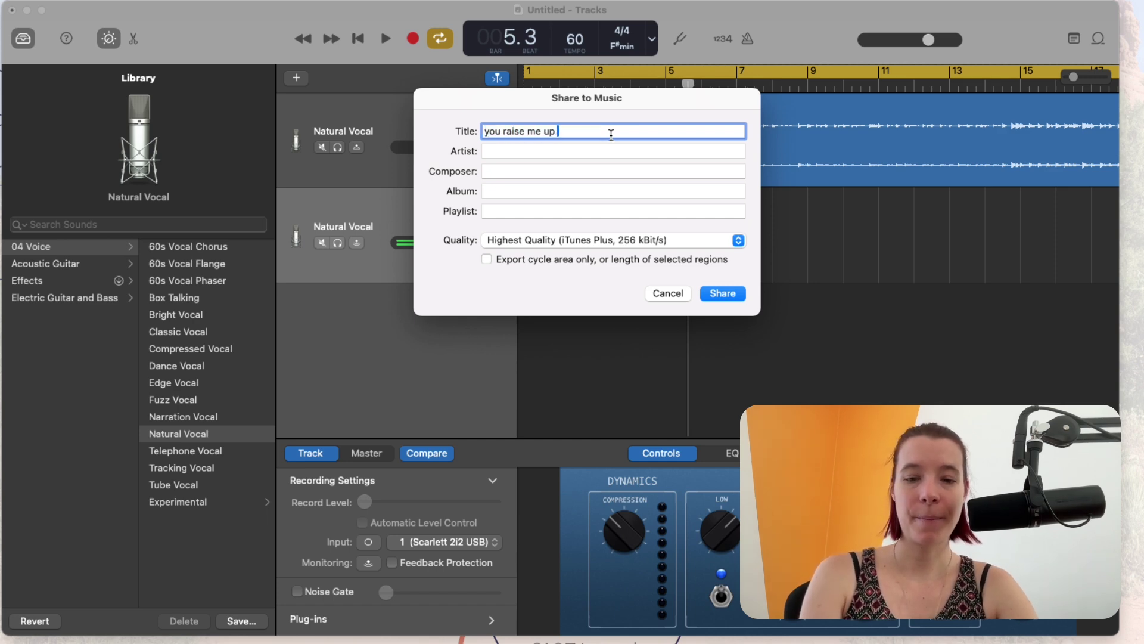
text( - )
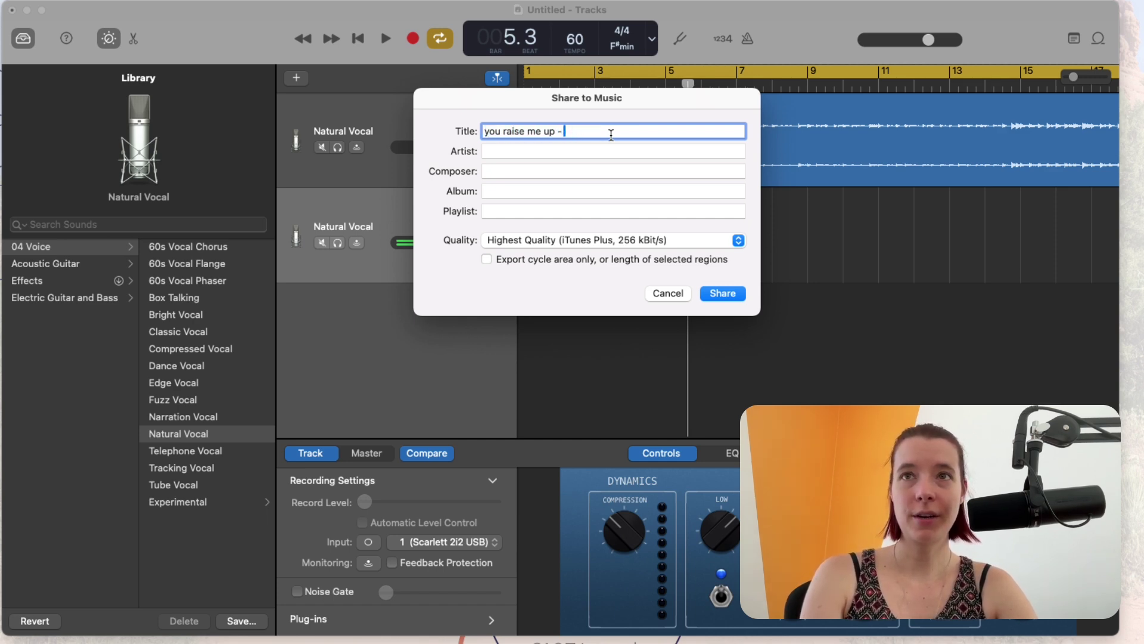
text(cogMaggie Cover)
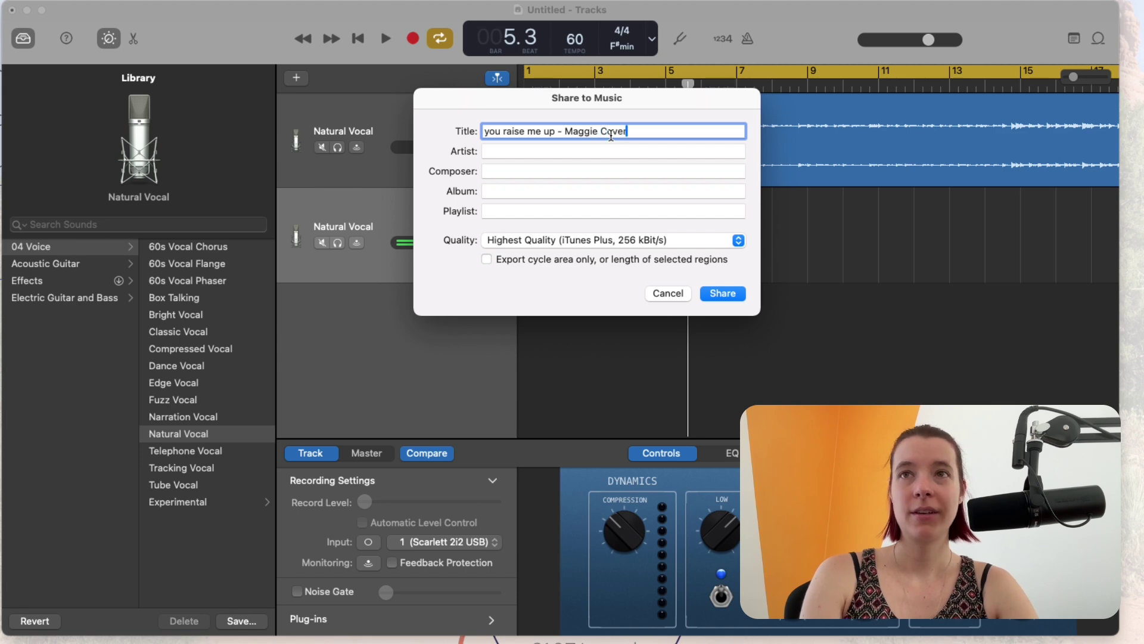
click(723, 293)
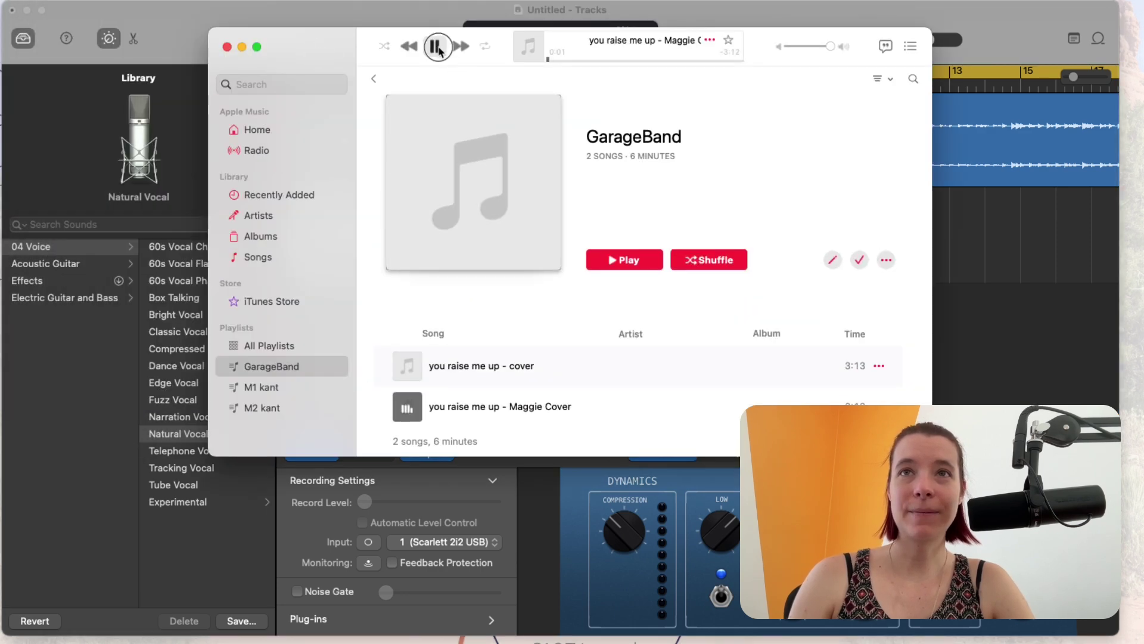
Pause the new cover in Music and select each of the two covers in the GarageBand playlist
click(437, 47)
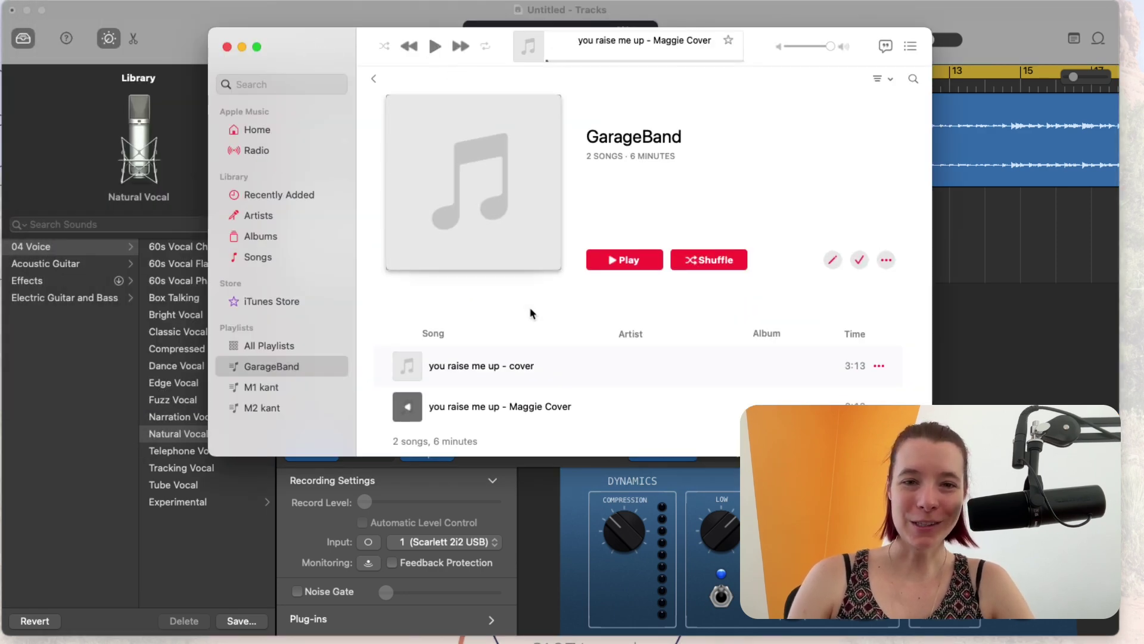
scroll(532, 313, down, 3)
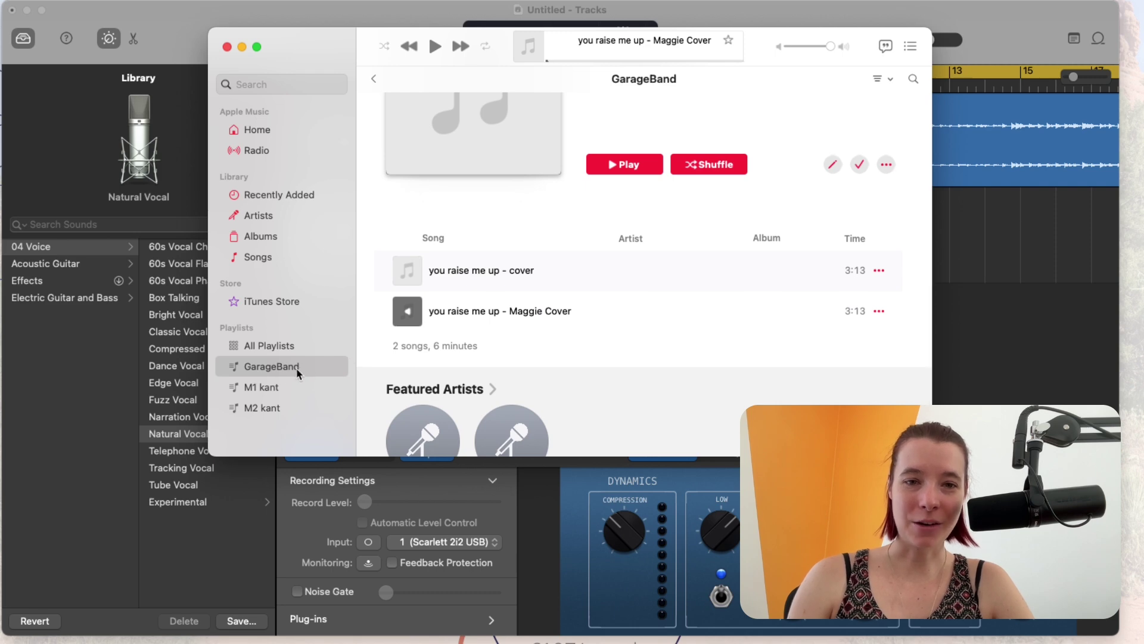
click(441, 273)
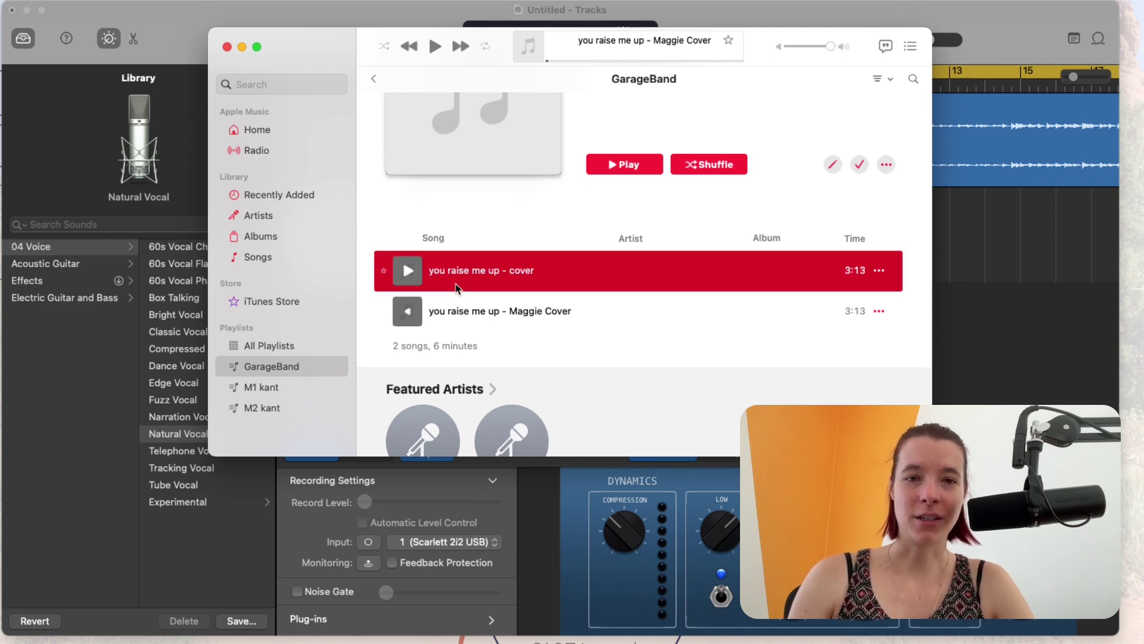
click(598, 304)
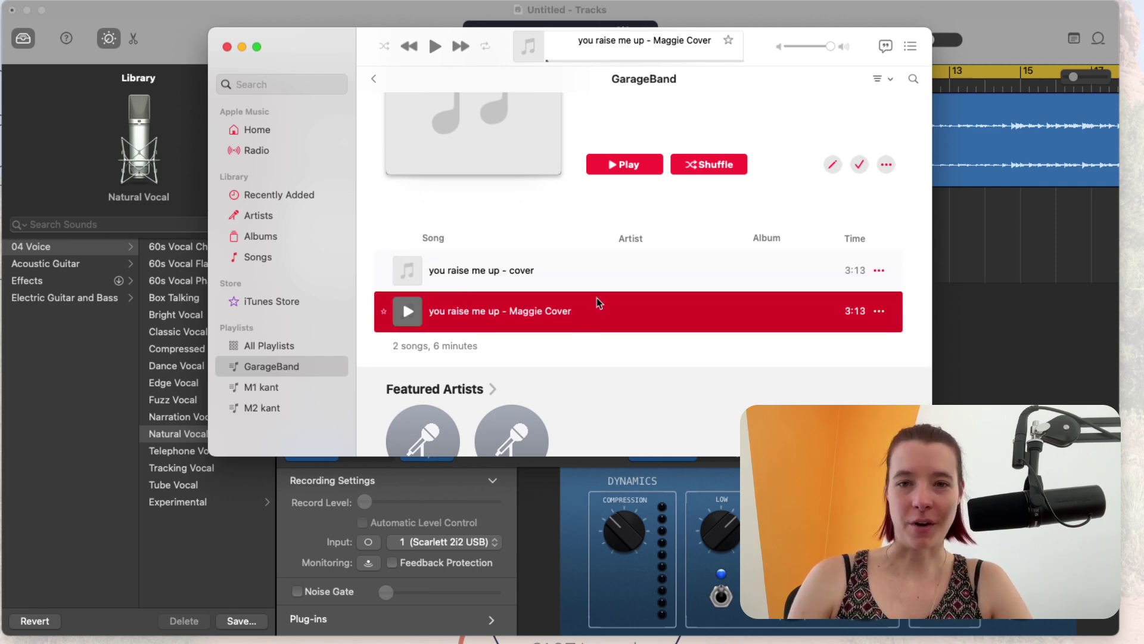